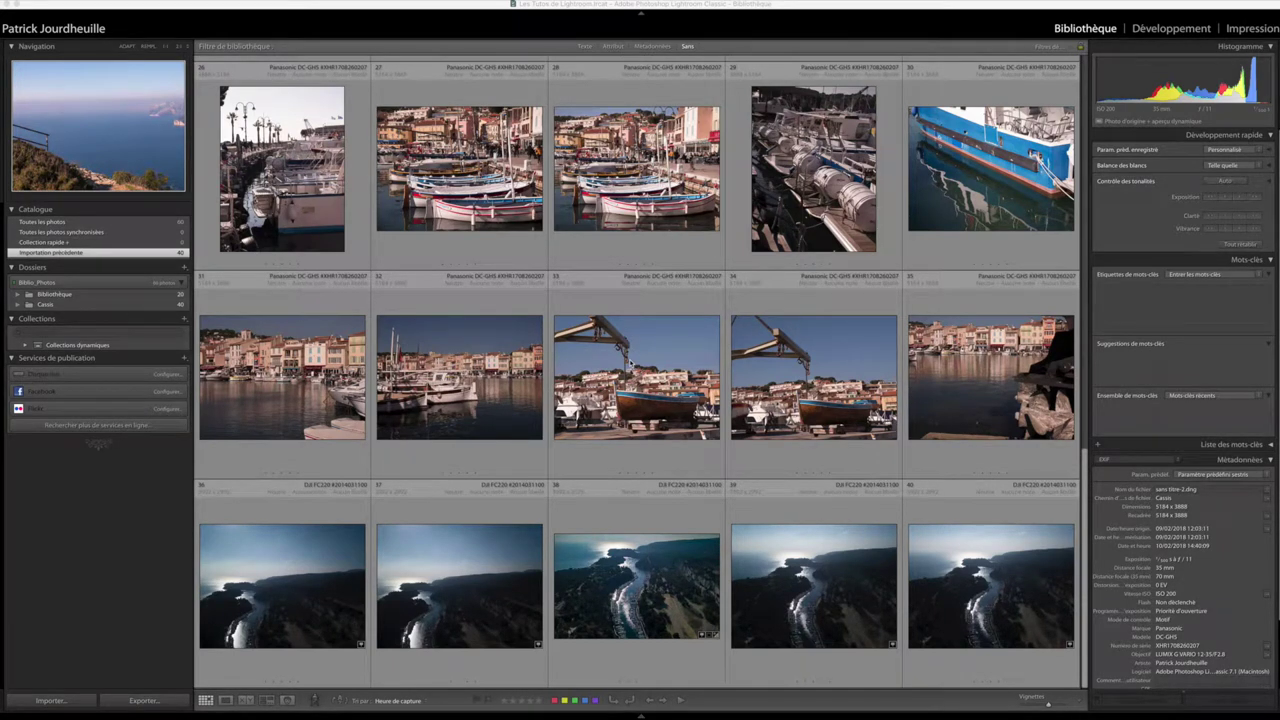
Scroll the Cassis thumbnail grid back up so photo 1 sits at the top-left.
scroll(637, 285, "up", 3)
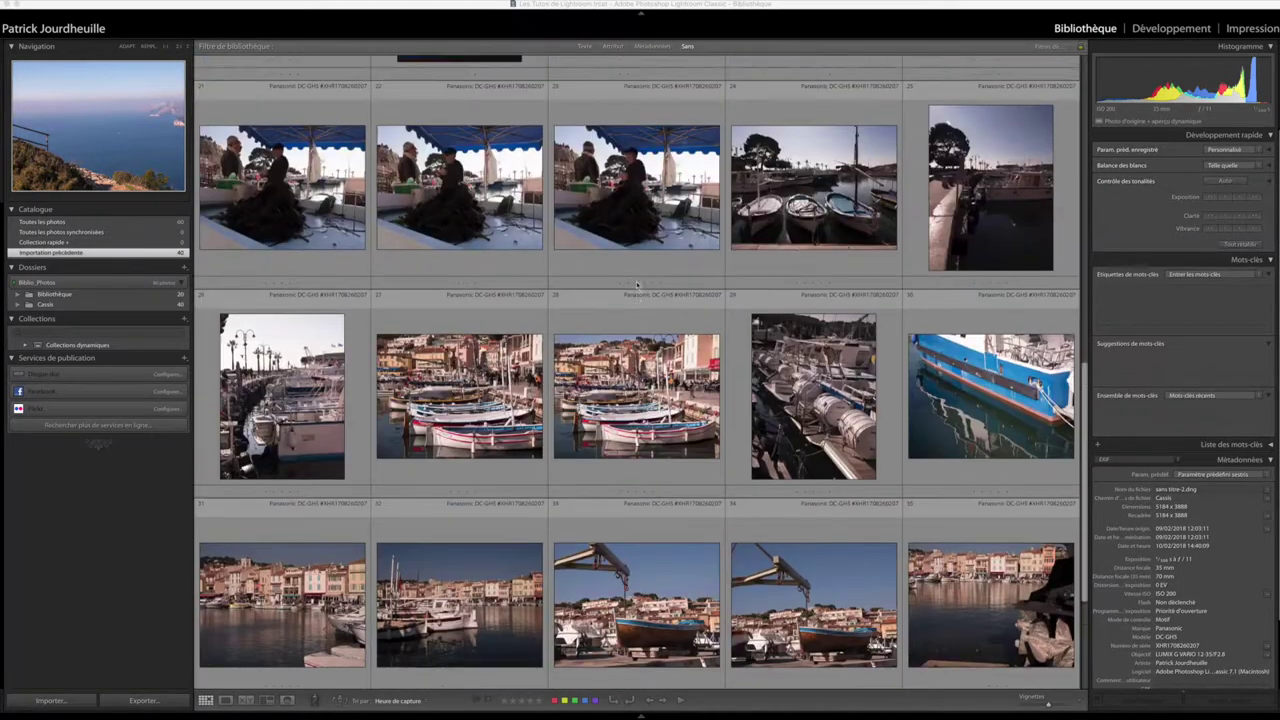
scroll(637, 285, "up", 3)
scroll(637, 285, "up", 8)
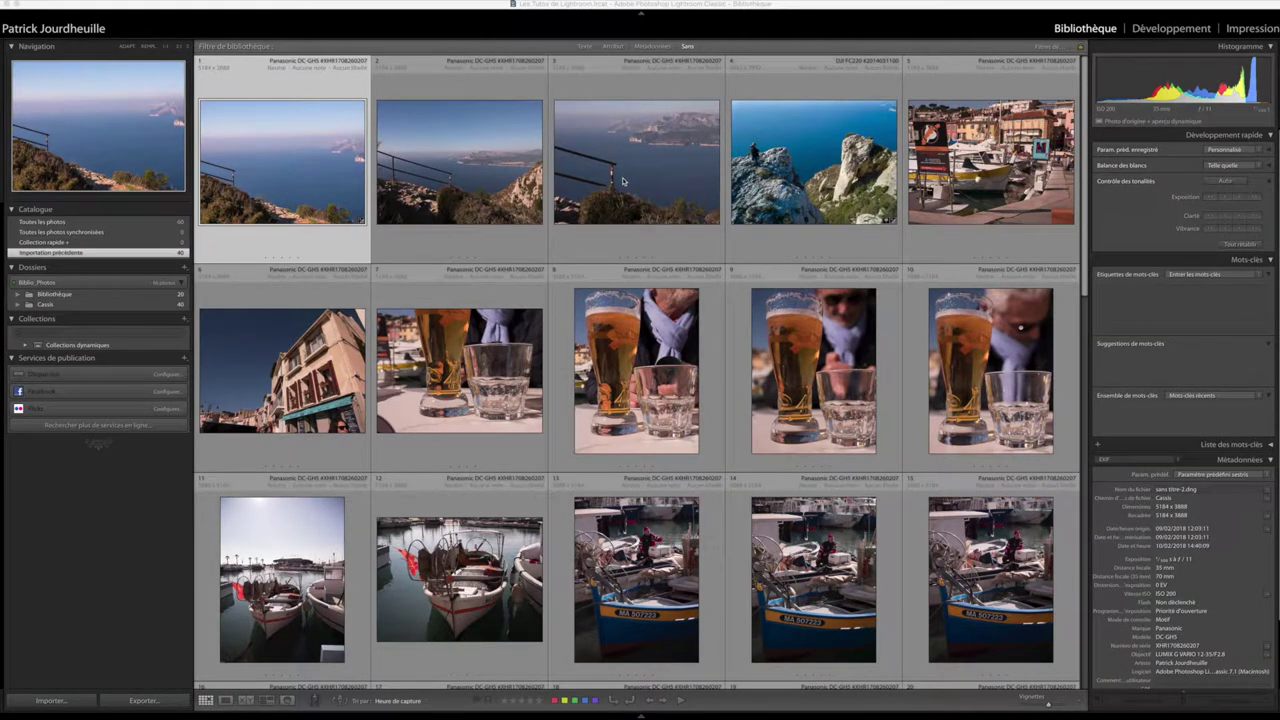
Select sea-view photos 1 through 3 and display them together in Survey view.
left_click(480, 190)
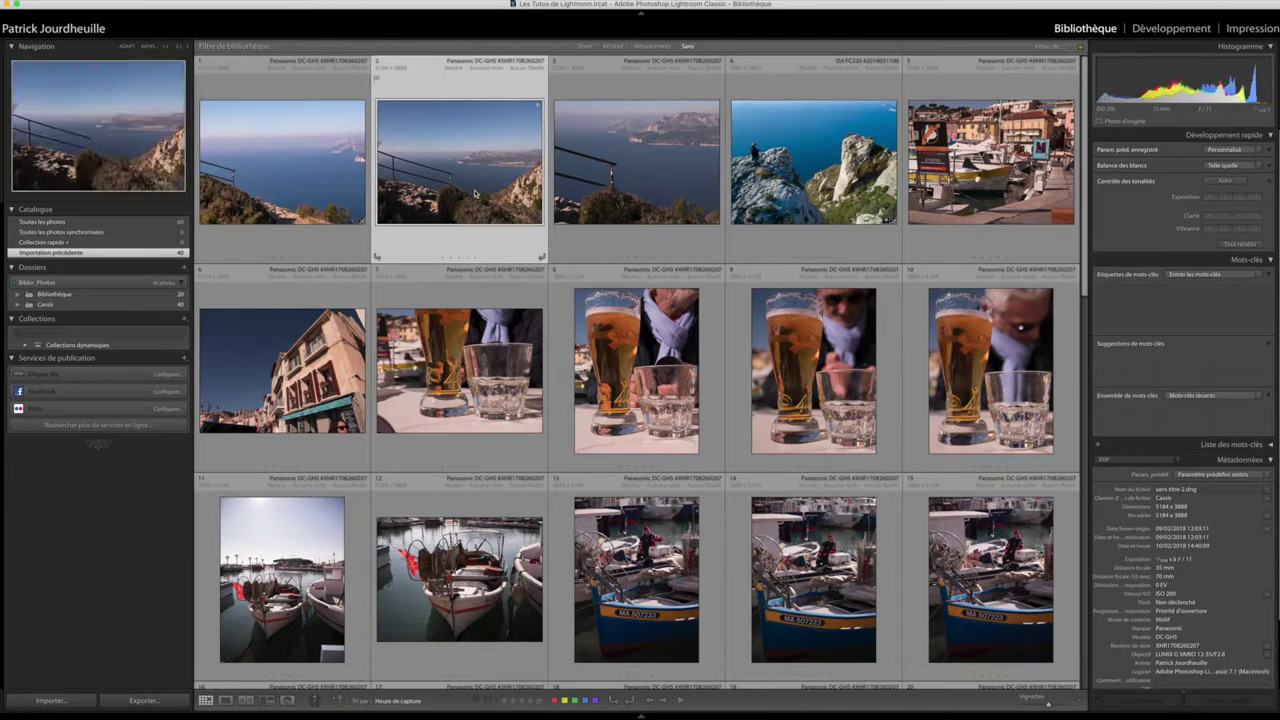
left_click(354, 195)
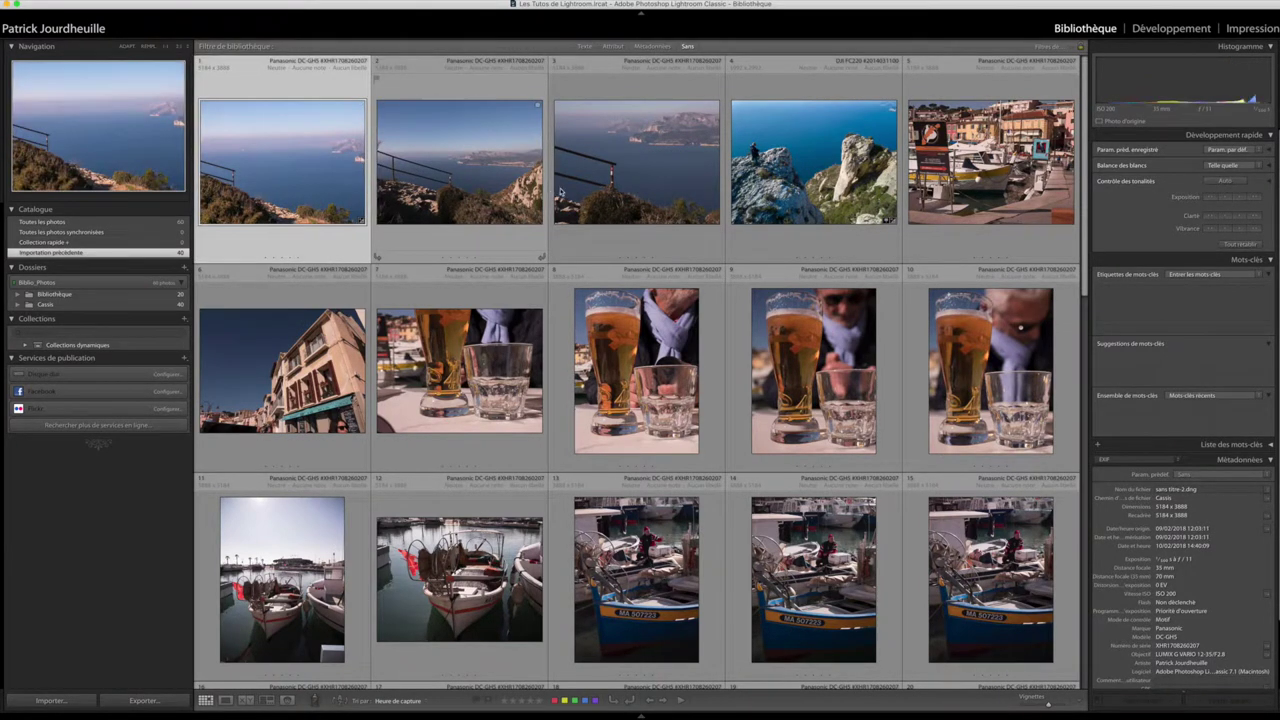
left_click(589, 180, "shift")
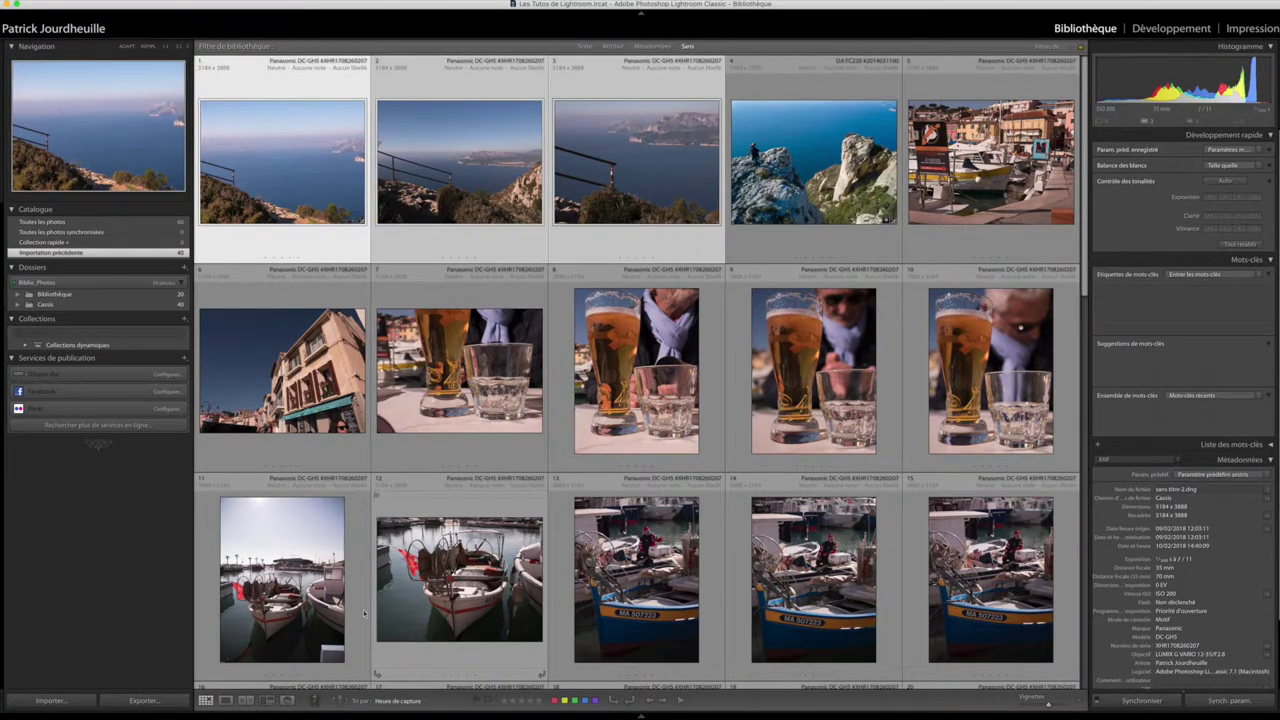
left_click(267, 701)
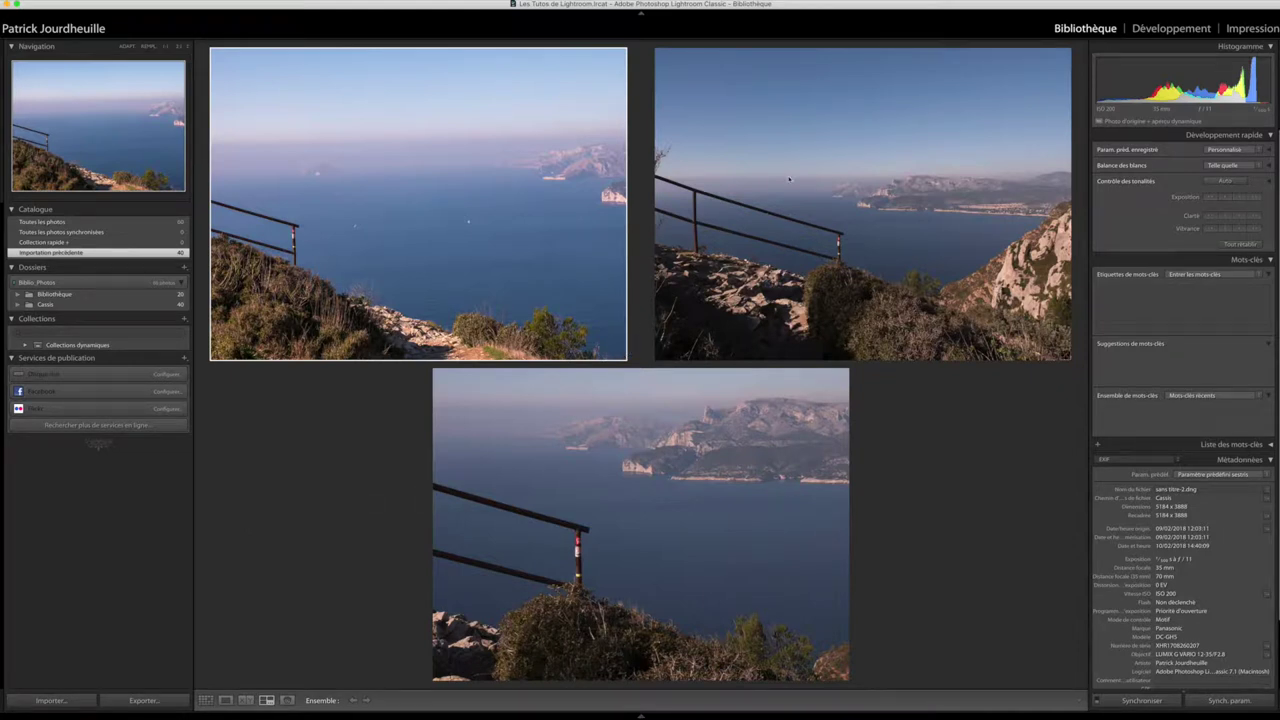
Drop the first two sea views from Survey, keep the third, and return to the grid.
mouse_move(418, 203)
left_click(620, 355)
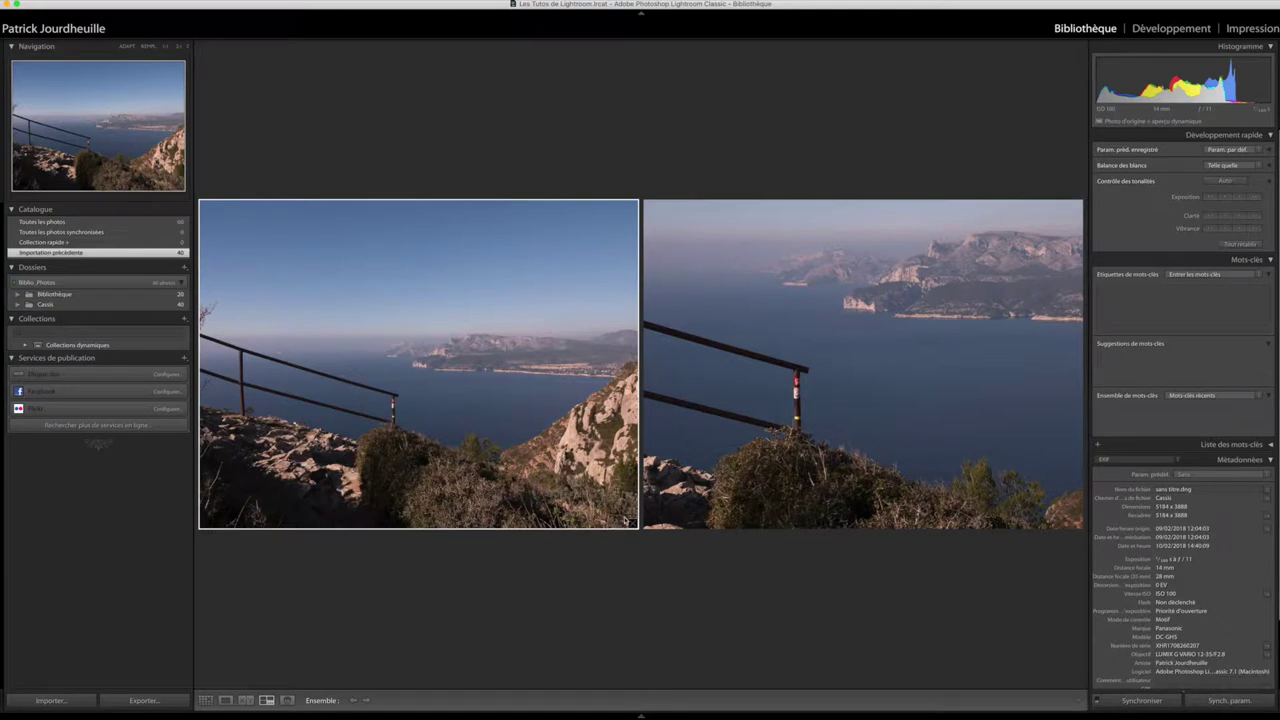
left_click(626, 520)
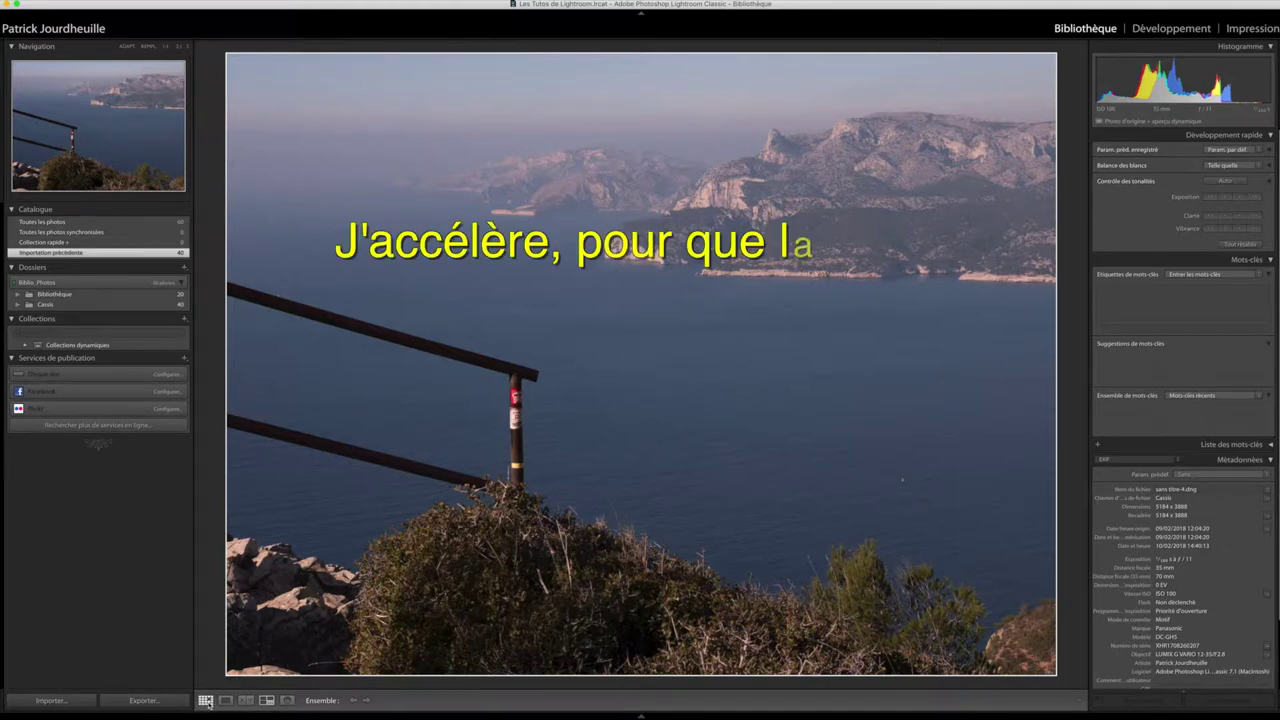
left_click(205, 702)
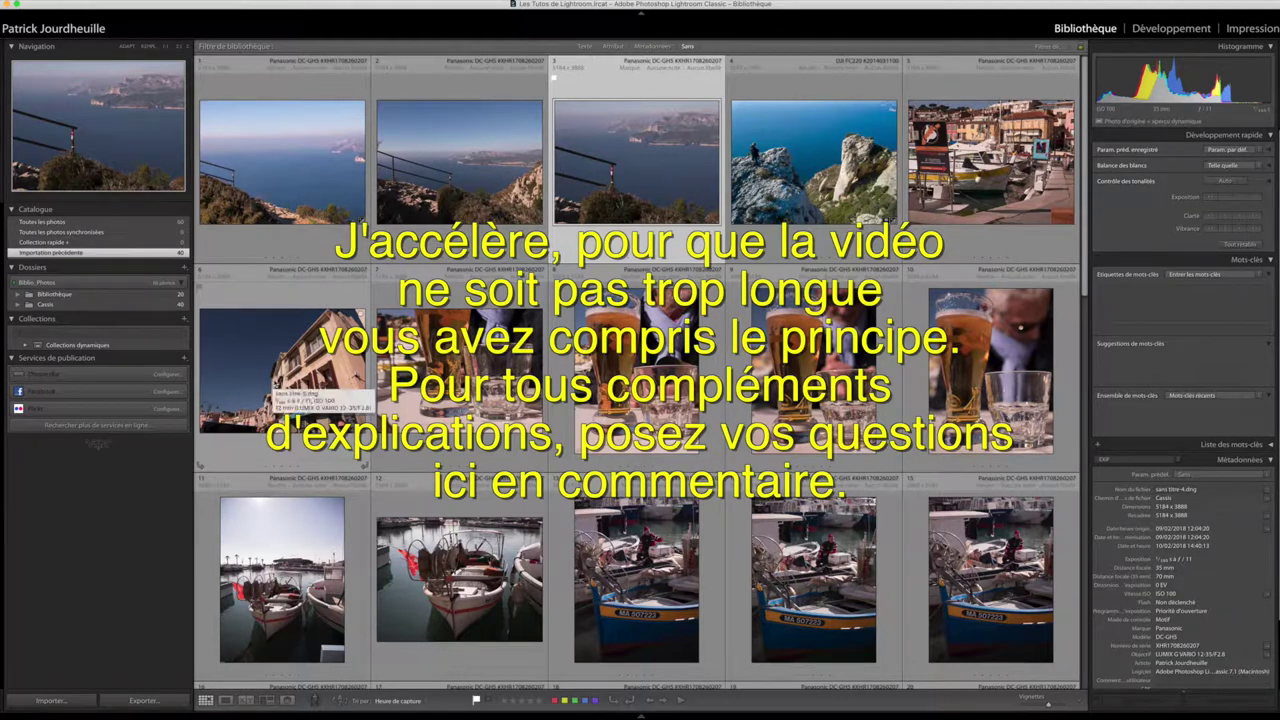
Survey the five blue-boat photos, remove the weaker ones down to one keeper, and return to the grid.
scroll(640, 400, "down", 3)
left_click(690, 400)
left_click(990, 380, "shift")
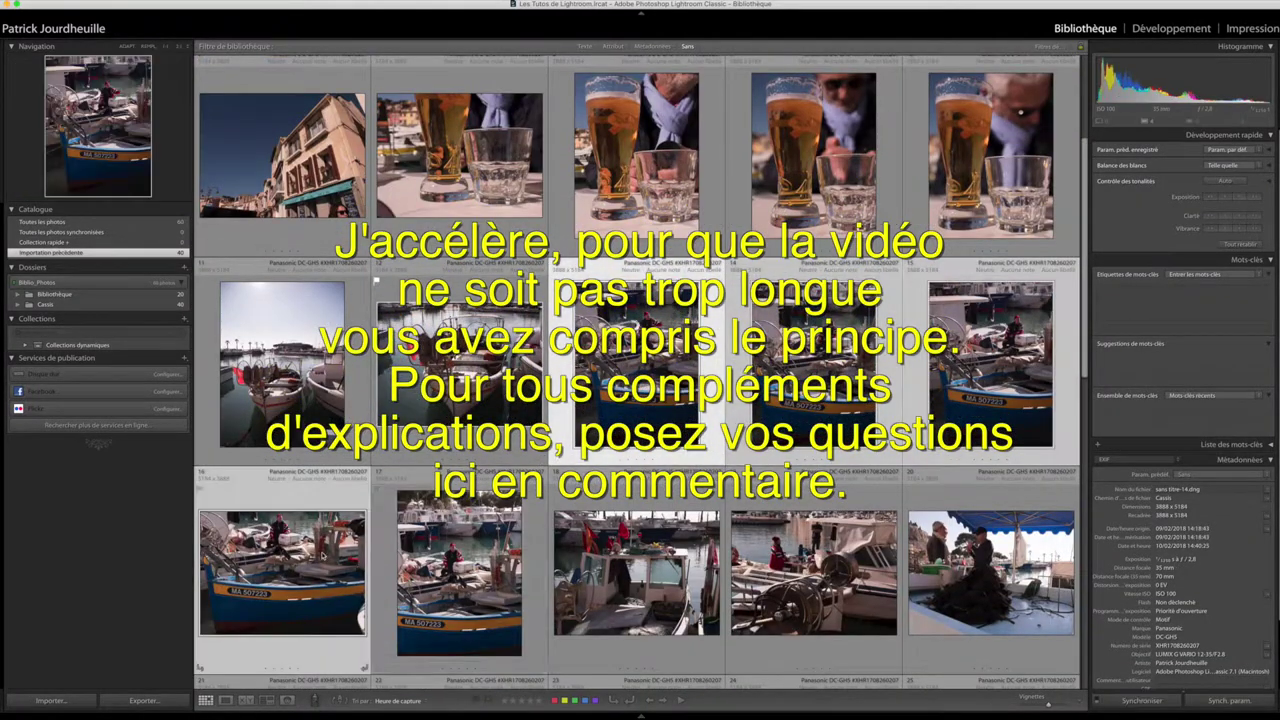
left_click(459, 573, "super")
left_click(282, 573, "super")
left_click(268, 702)
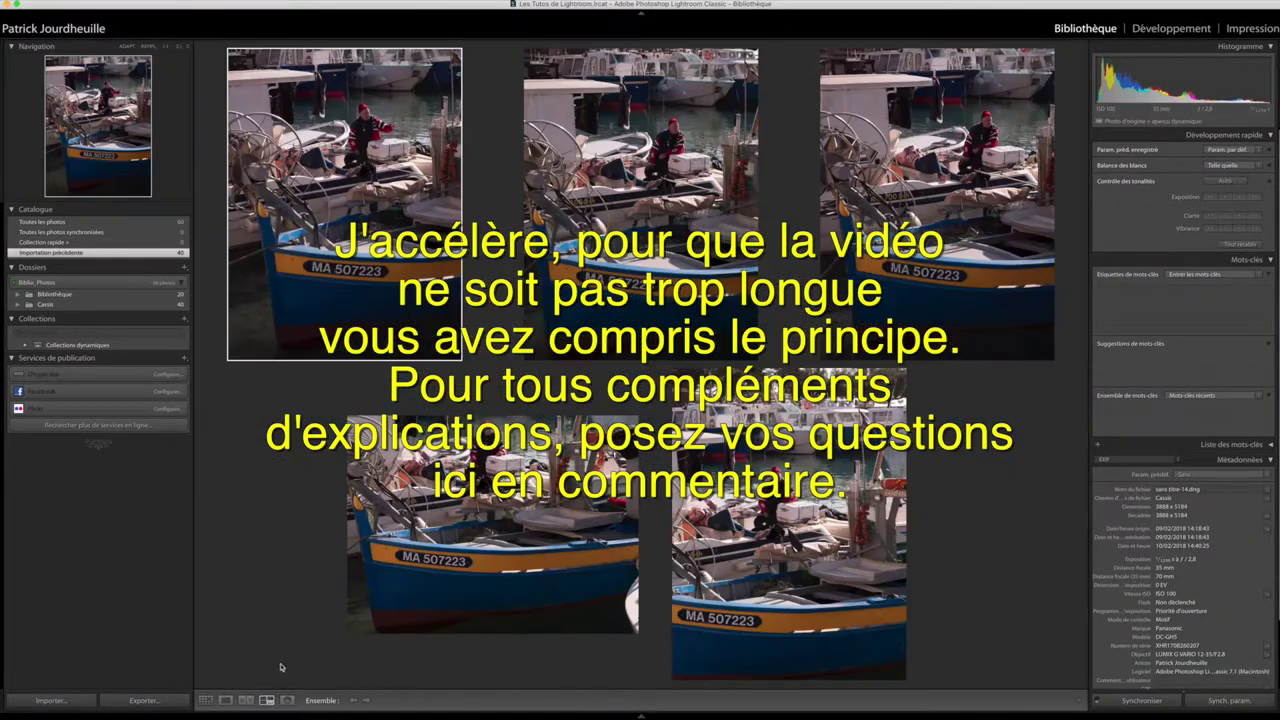
mouse_move(600, 600)
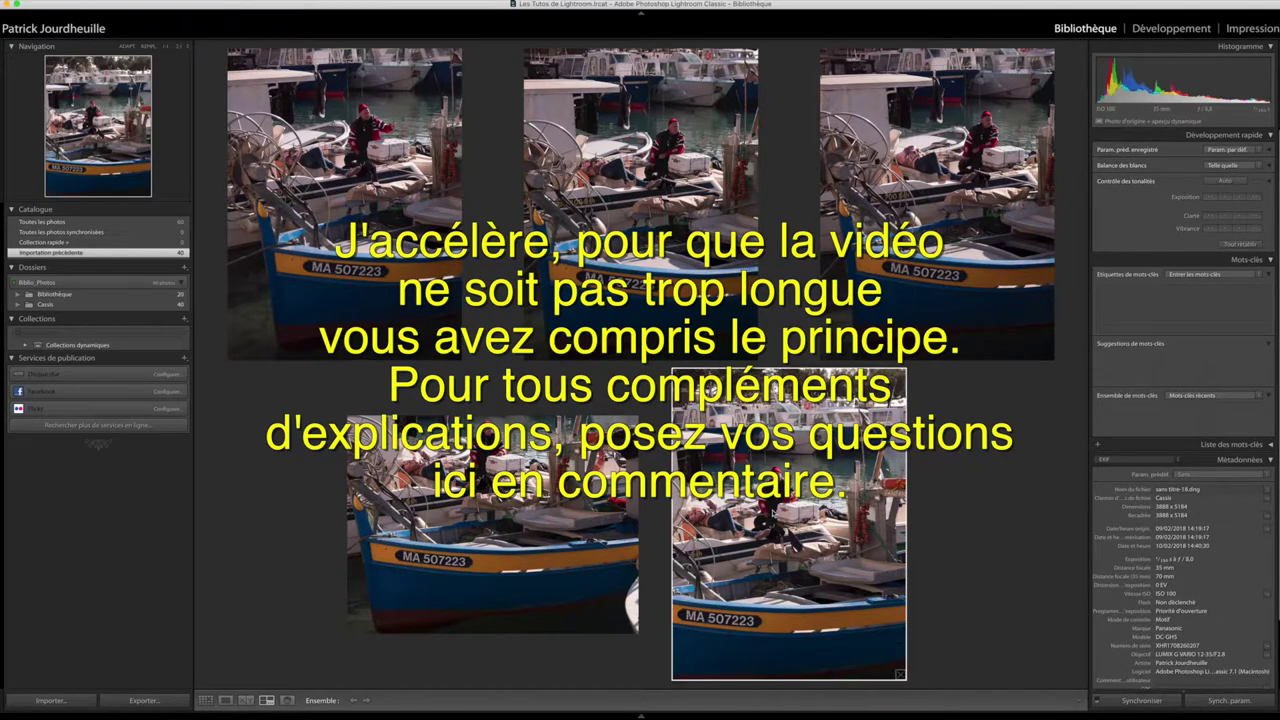
left_click(632, 627)
left_click(510, 355)
left_click(783, 555)
left_click(205, 700)
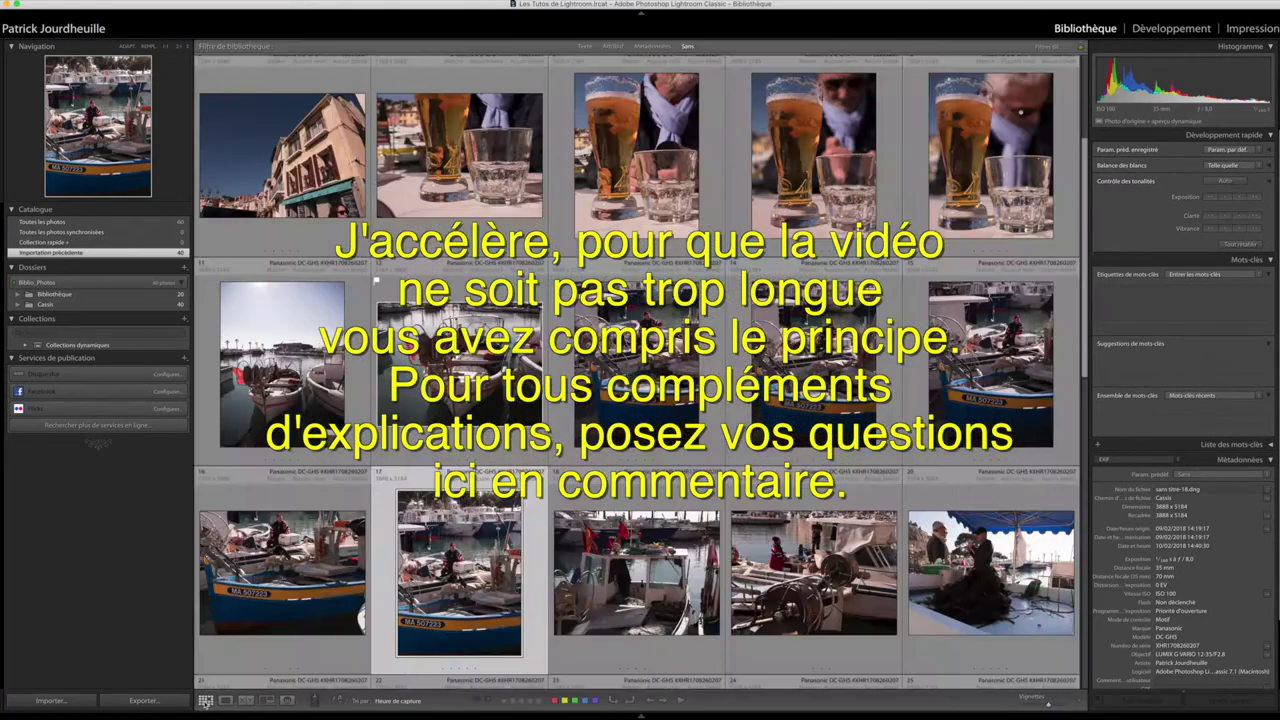
Survey the fisherman photos and drop the two lower ones from the comparison.
scroll(978, 560, "down", 2)
scroll(978, 560, "down", 2)
left_click(632, 545)
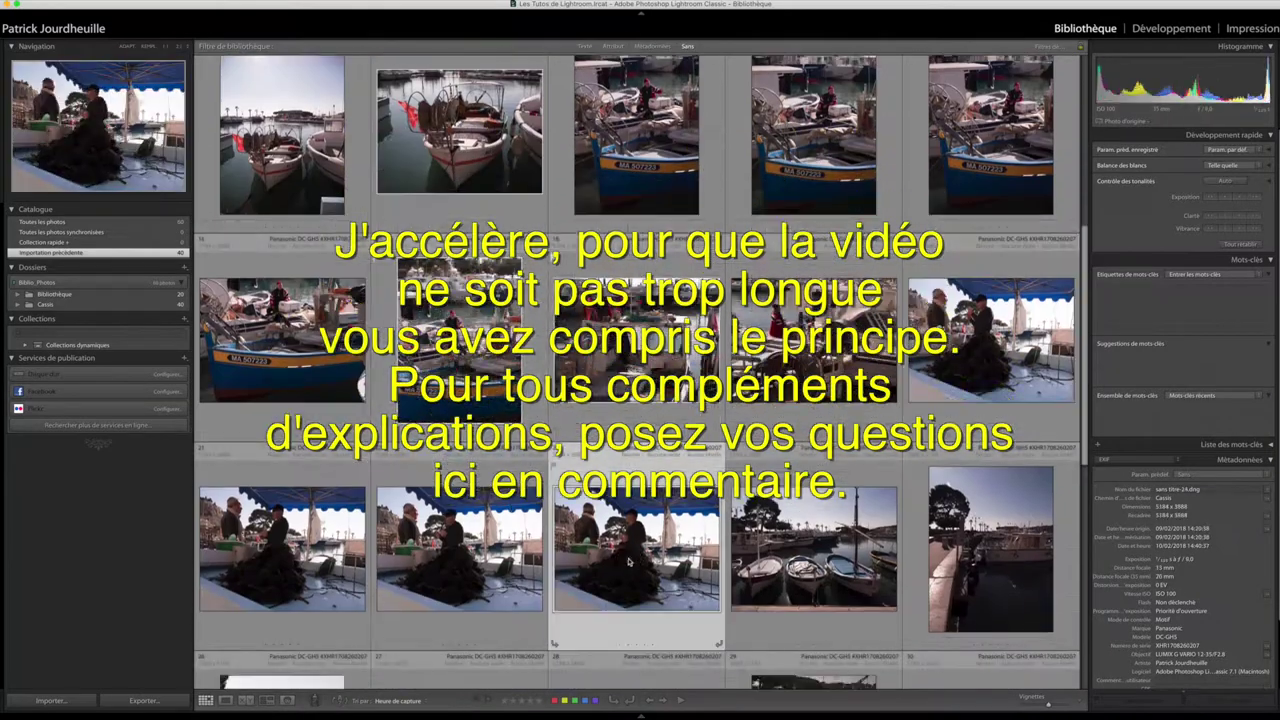
left_click(990, 340, "super")
left_click(282, 545, "shift")
left_click(266, 700)
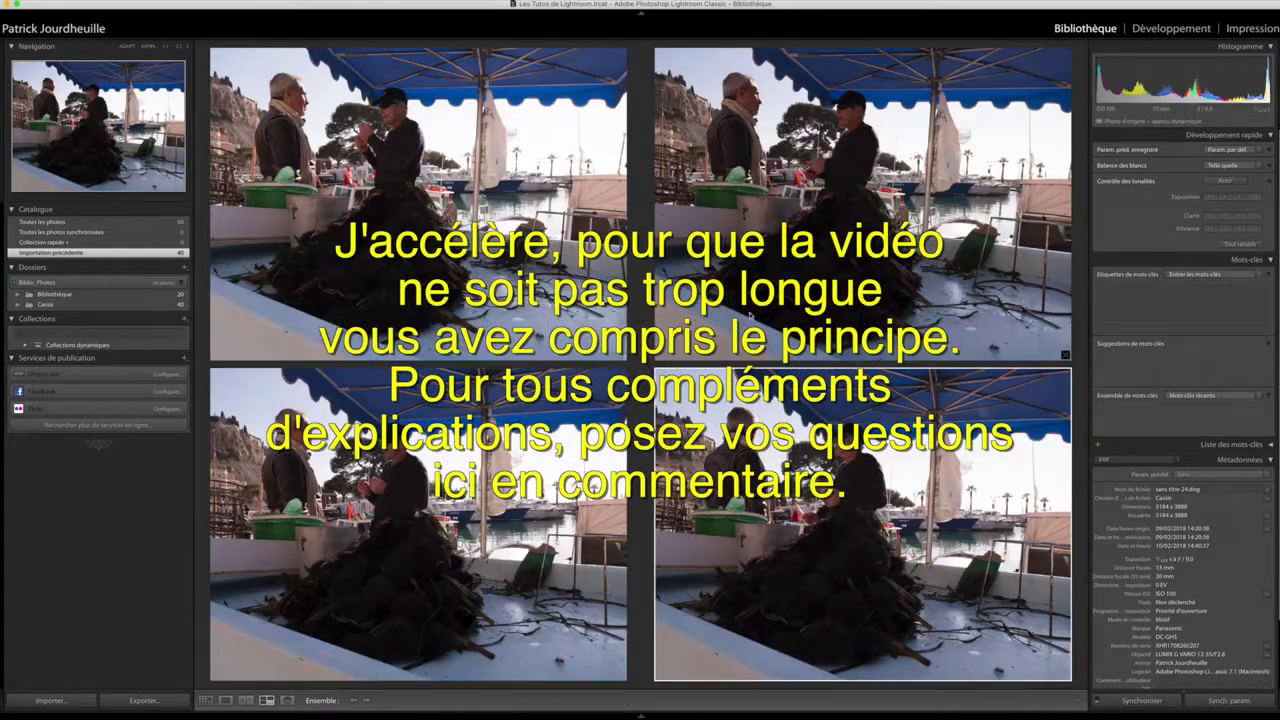
left_click(622, 675)
left_click(843, 675)
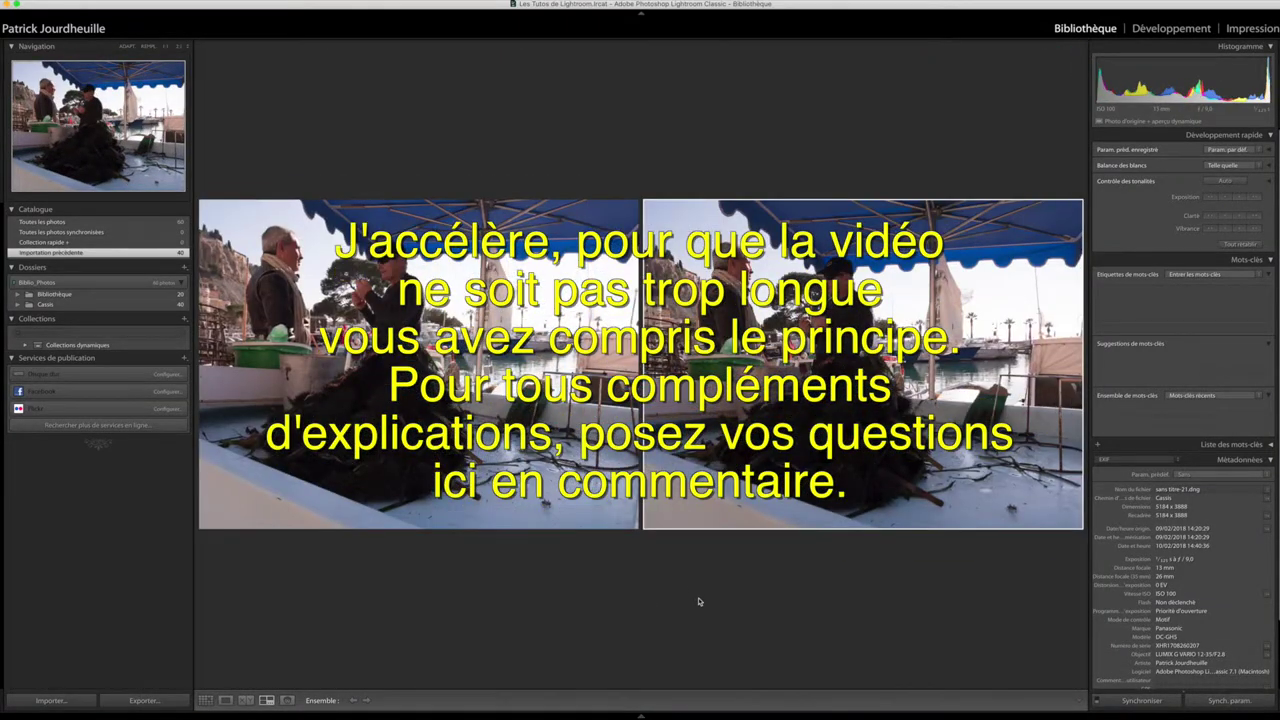
Hide both side panels, return to the full-width grid, and select fisherman photo 22.
key("F7")
key("F8")
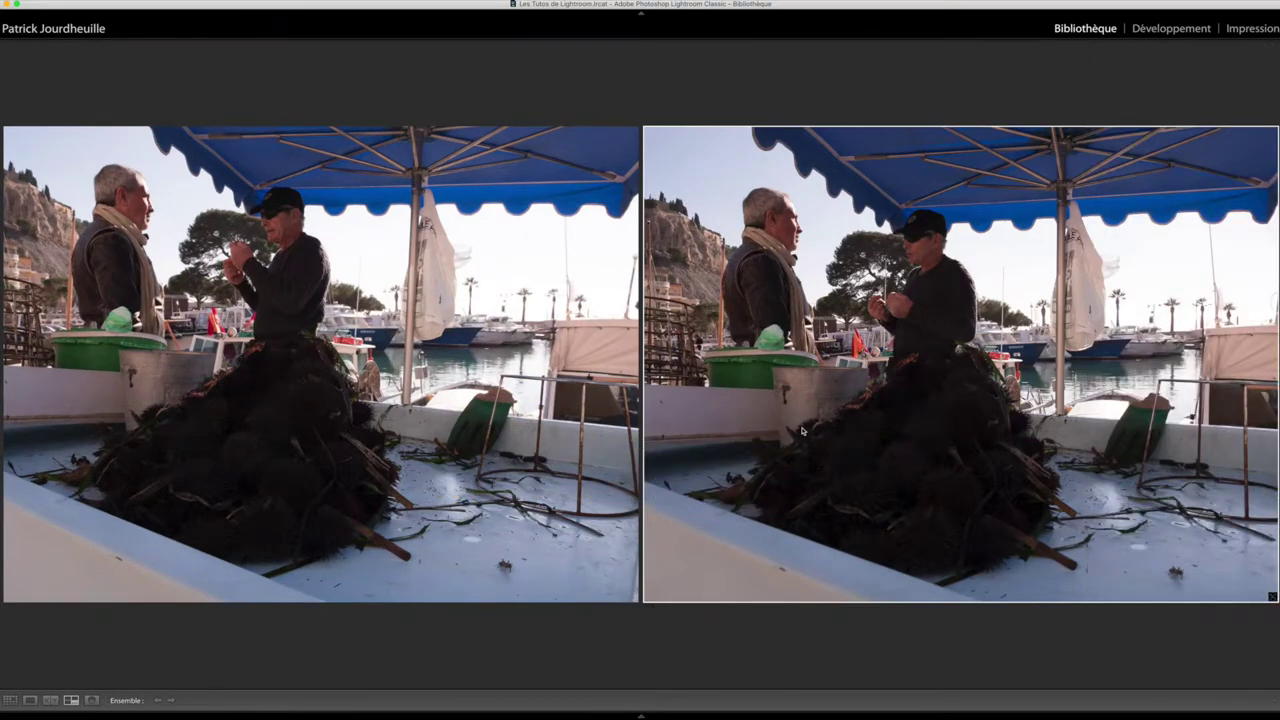
key("g")
left_click(801, 140)
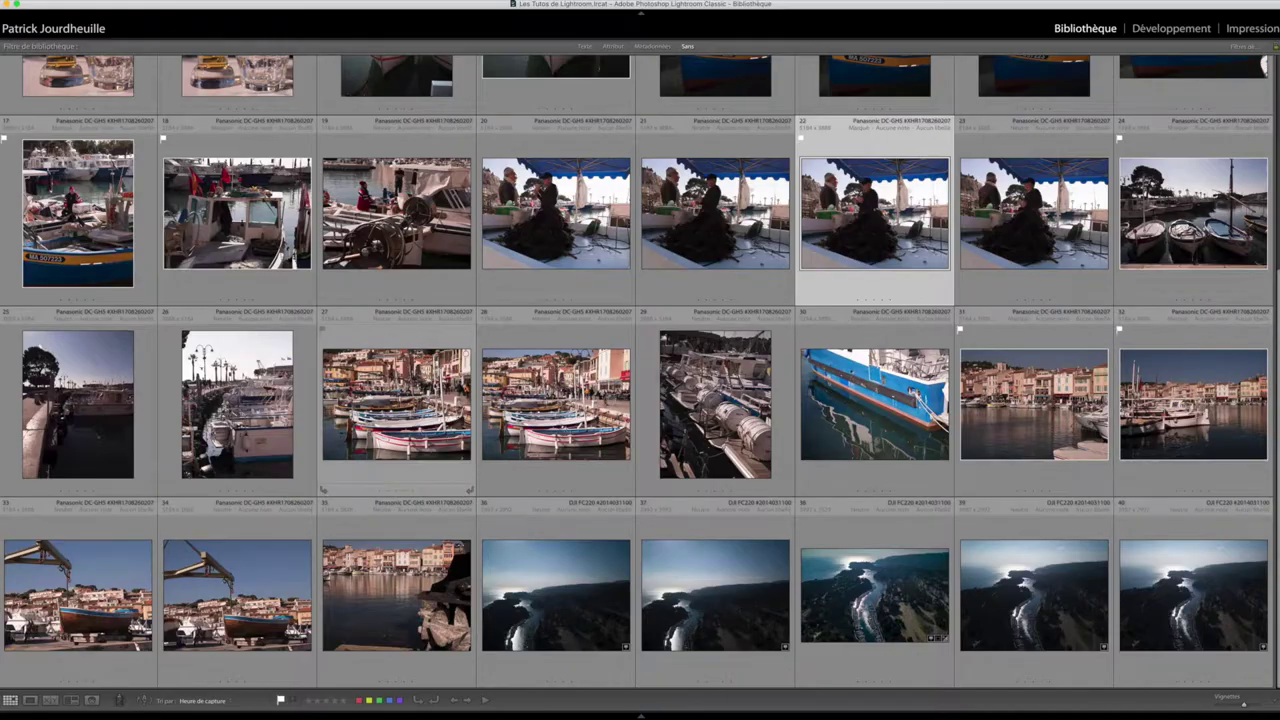
Compare harbour photos 27 and 28 in Survey, then view photo 32 on its own.
left_click(396, 404)
left_click(556, 404, "ctrl")
left_click(70, 700)
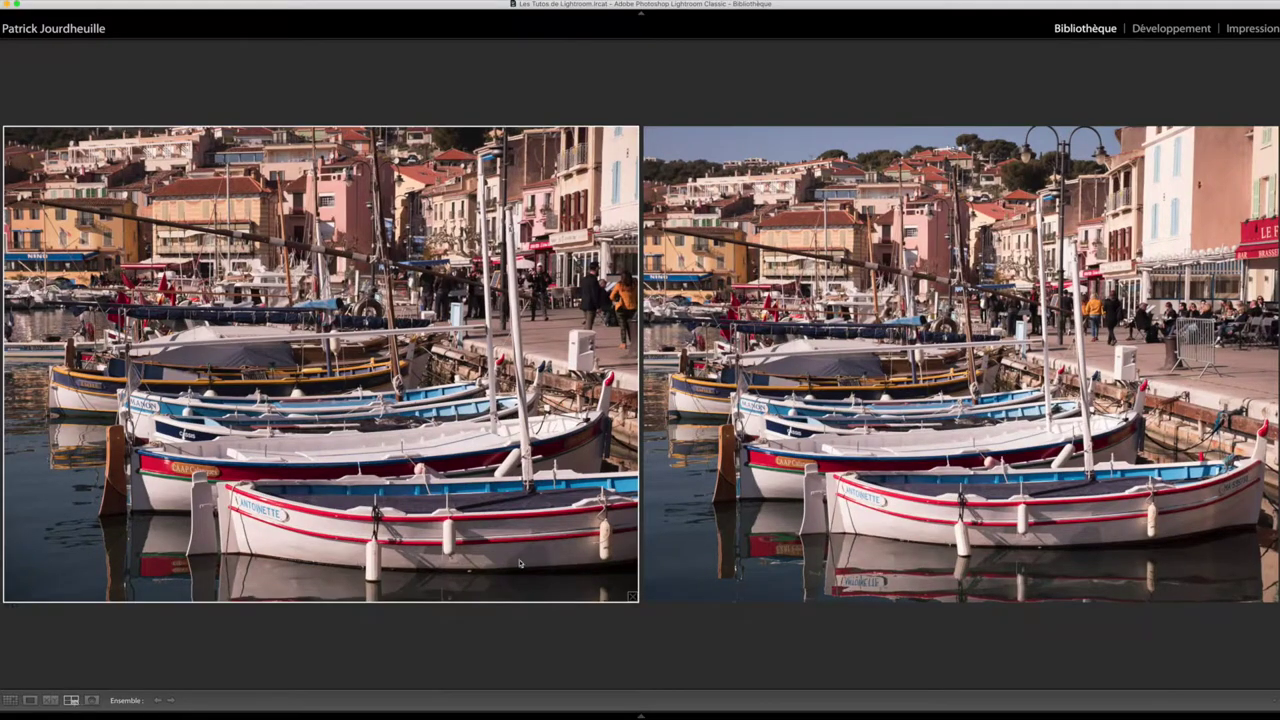
key("g")
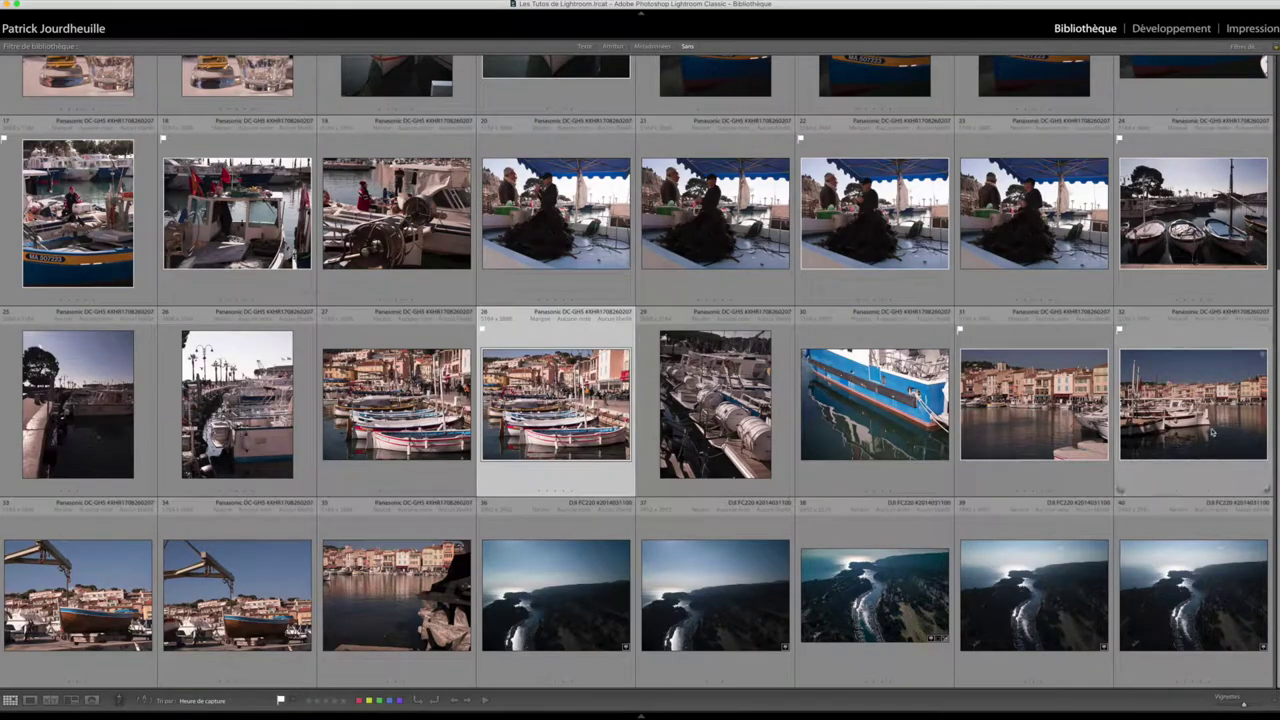
left_click(1164, 415)
left_click(30, 700)
Compare crane-and-boat photos 33 and 34 in Survey, then return to the grid and select photo 35.
left_click(78, 595)
left_click(237, 595, "ctrl")
left_click(70, 700)
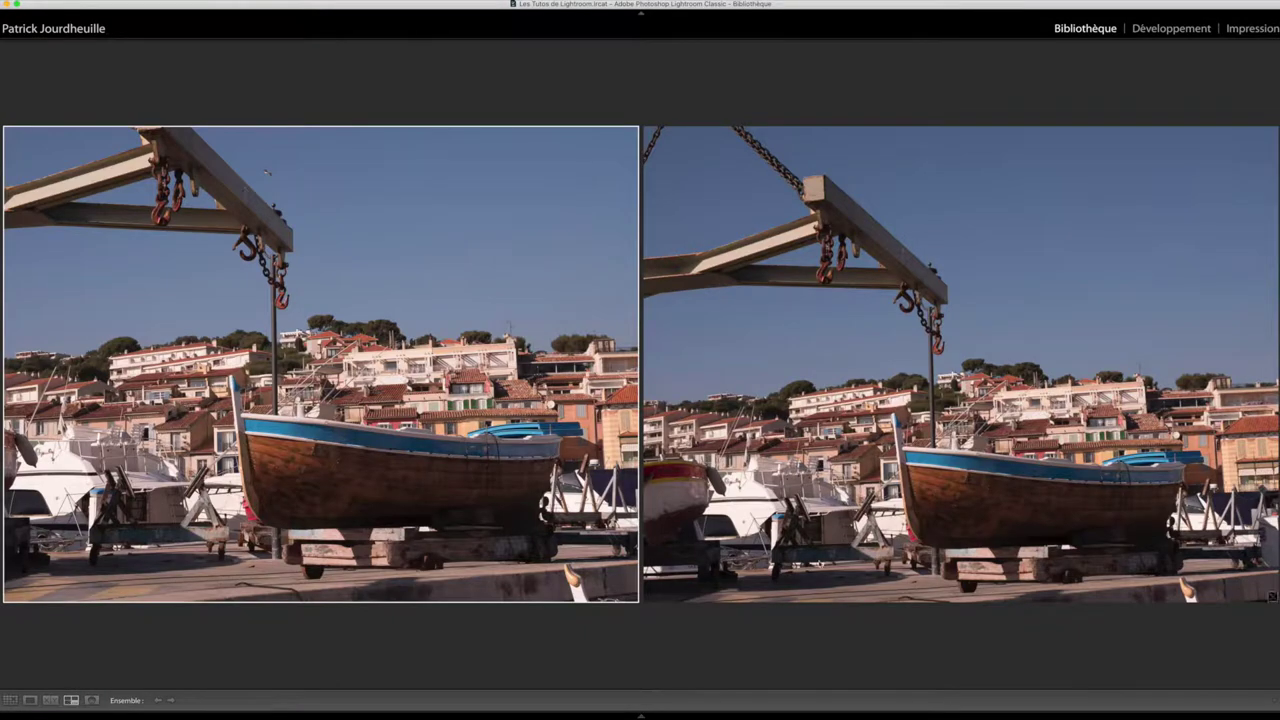
key("e")
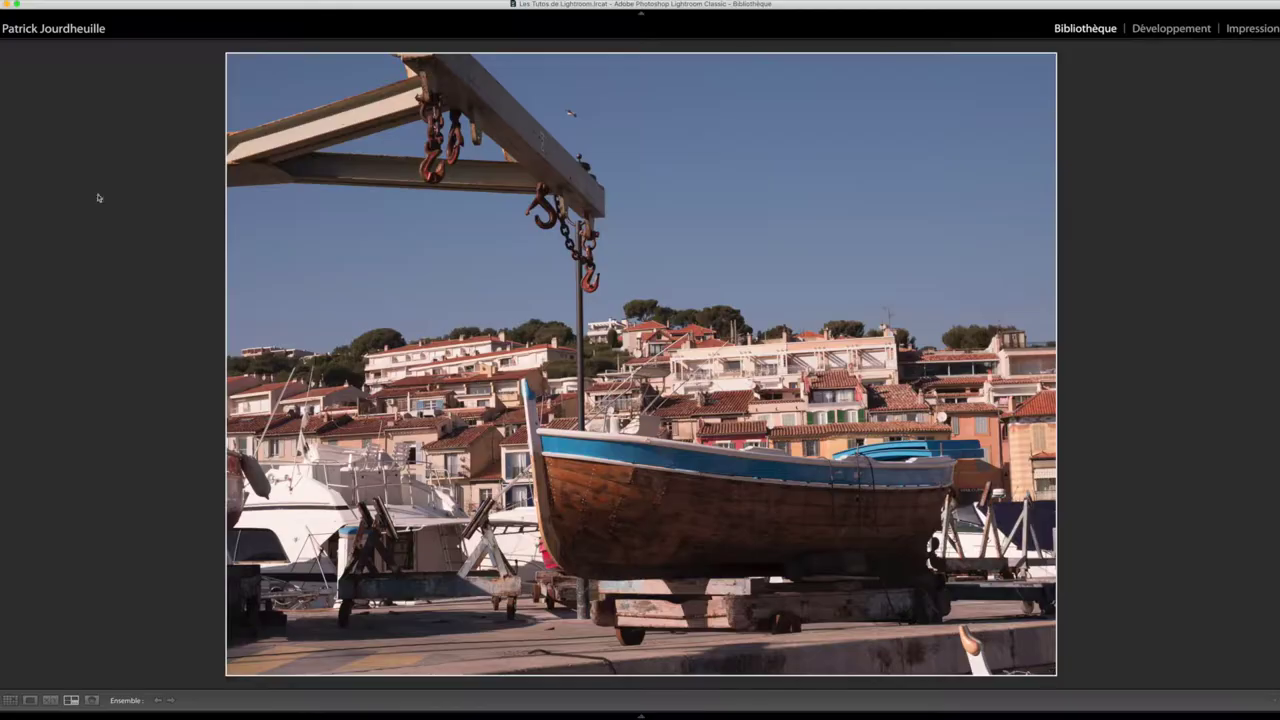
key("g")
left_click(396, 595)
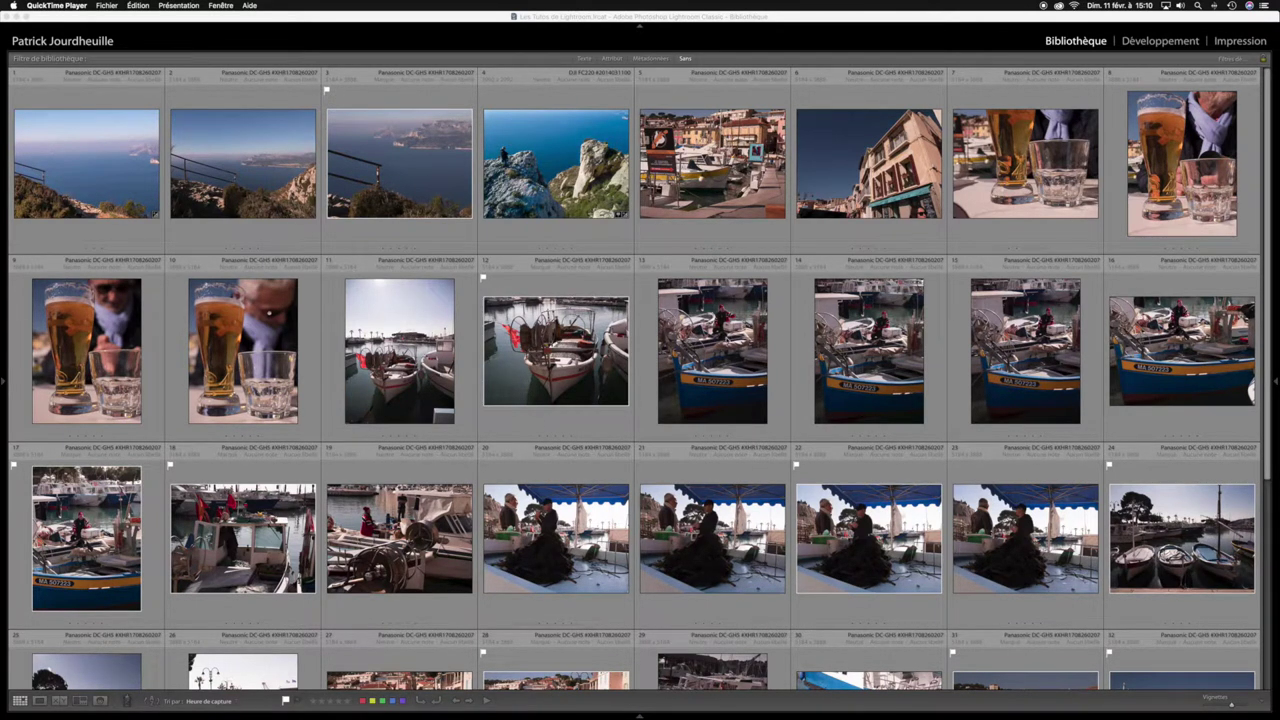
Apply the Flagged attribute filter to show the 12 picks, and reveal the histogram and metadata panel.
left_click(612, 59)
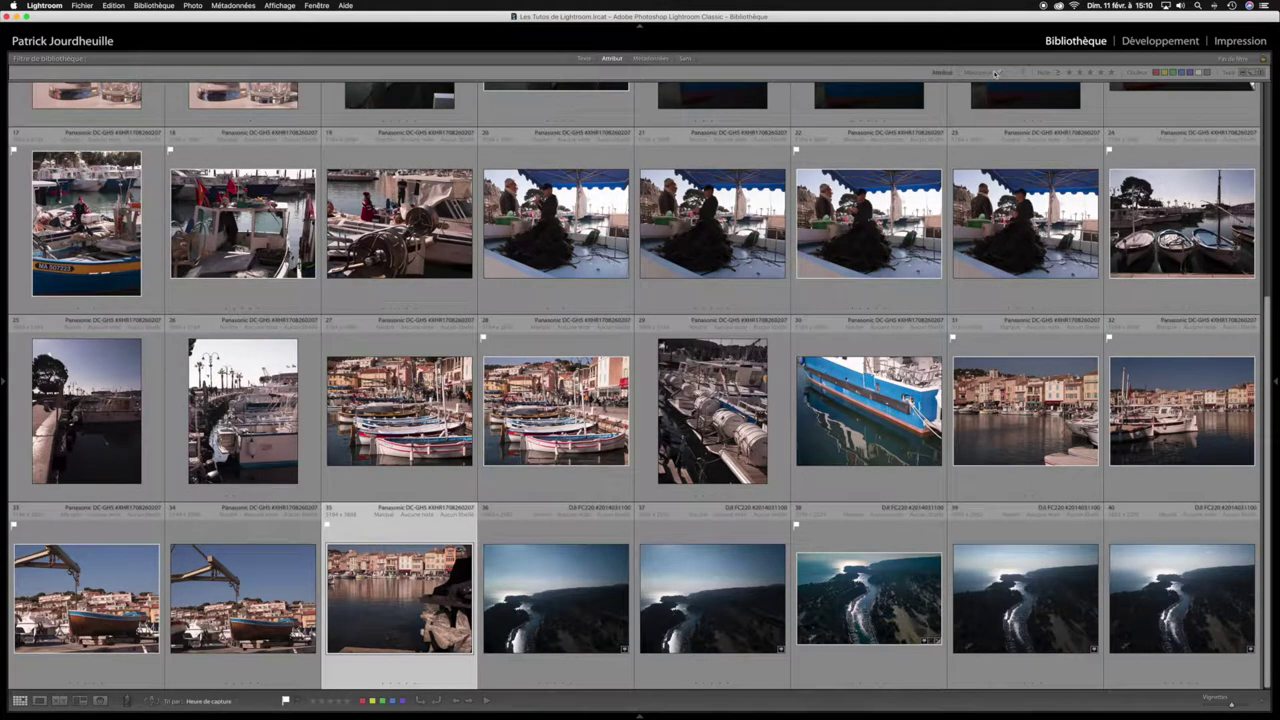
left_click(999, 73)
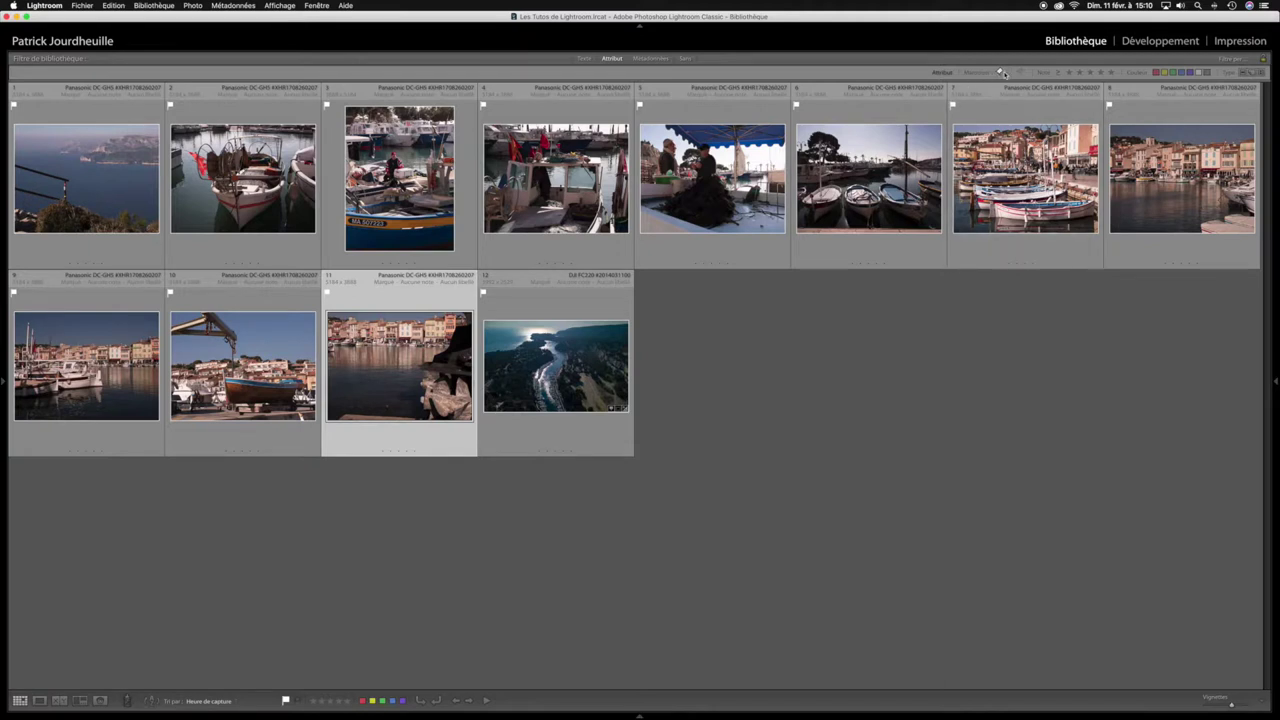
left_click(999, 73)
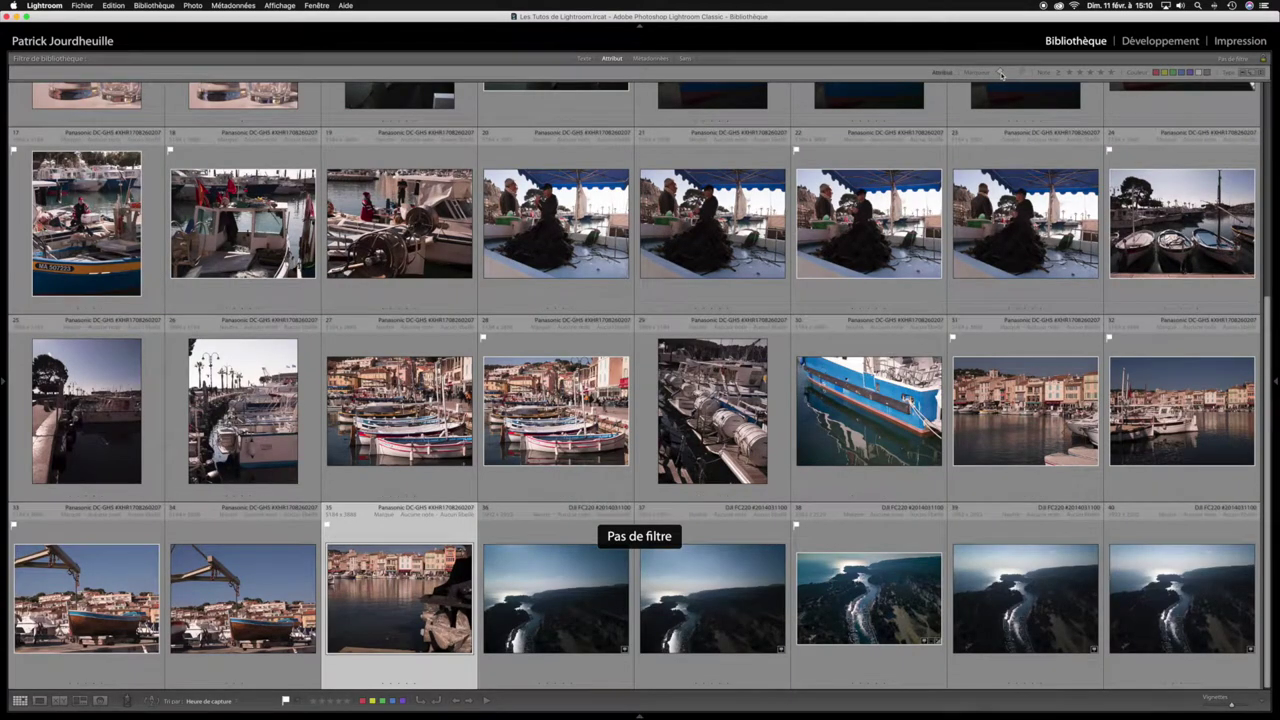
left_click(999, 73)
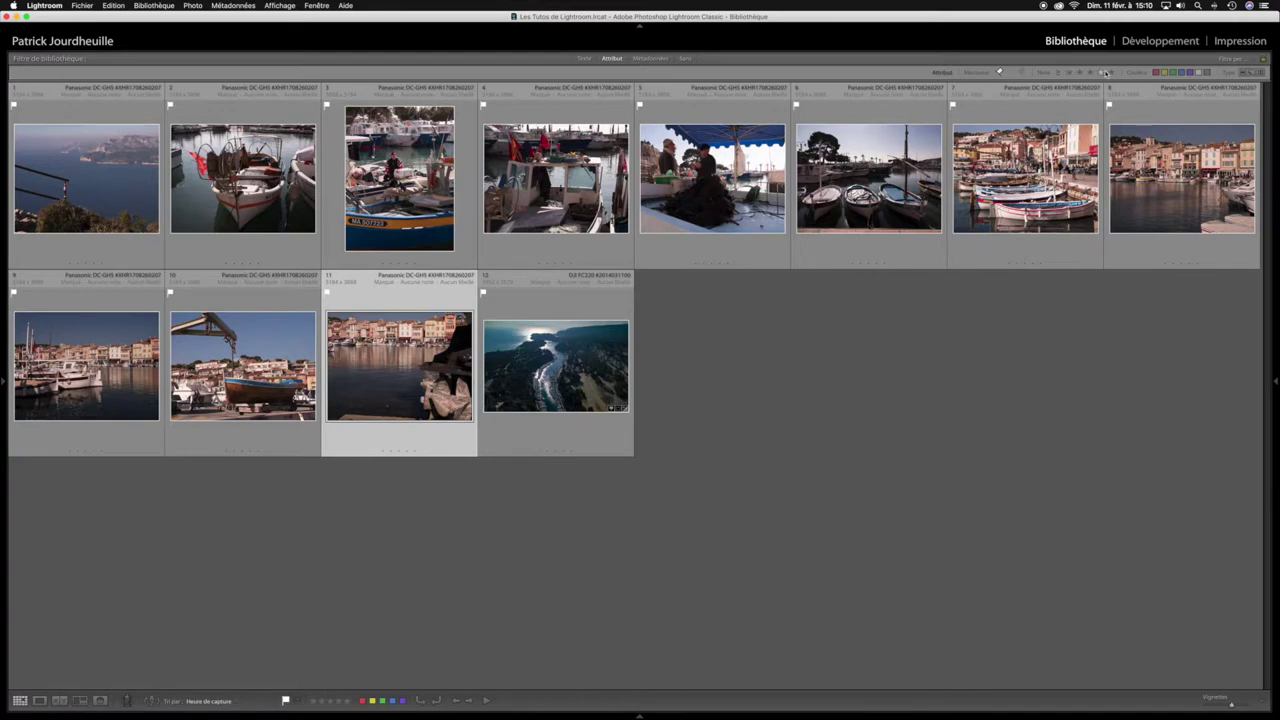
mouse_move(868, 190)
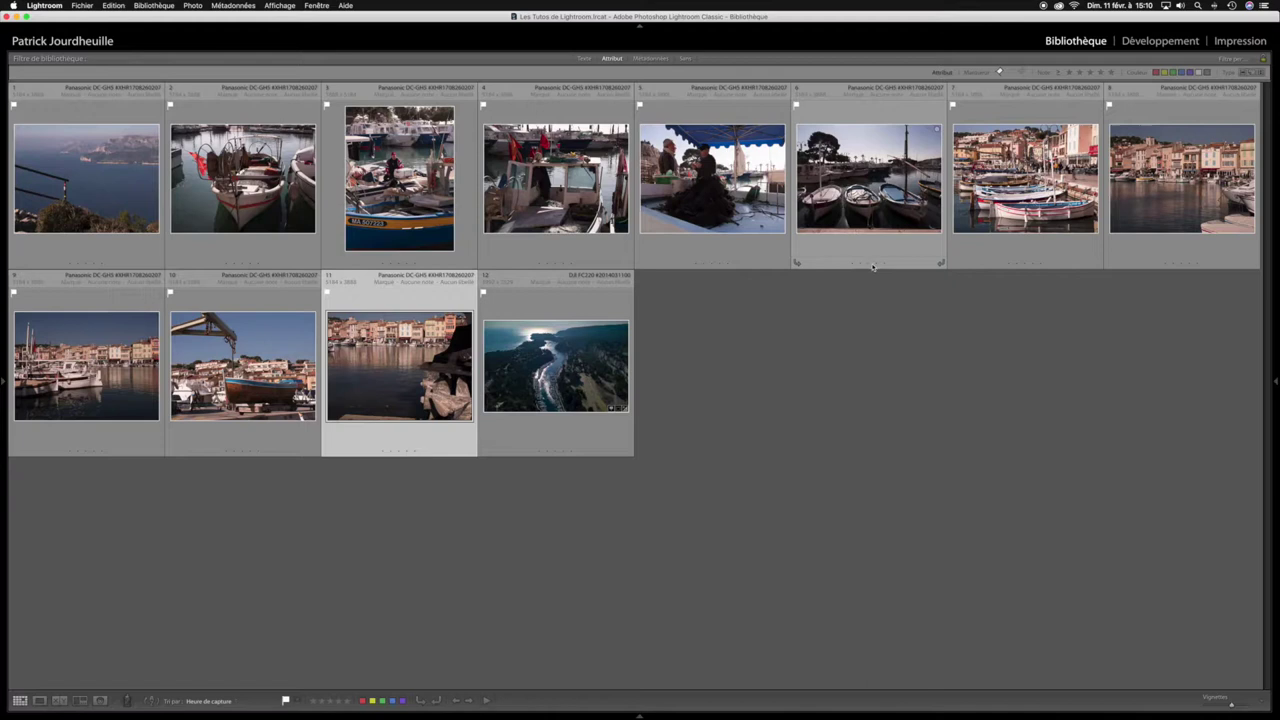
left_click(1276, 382)
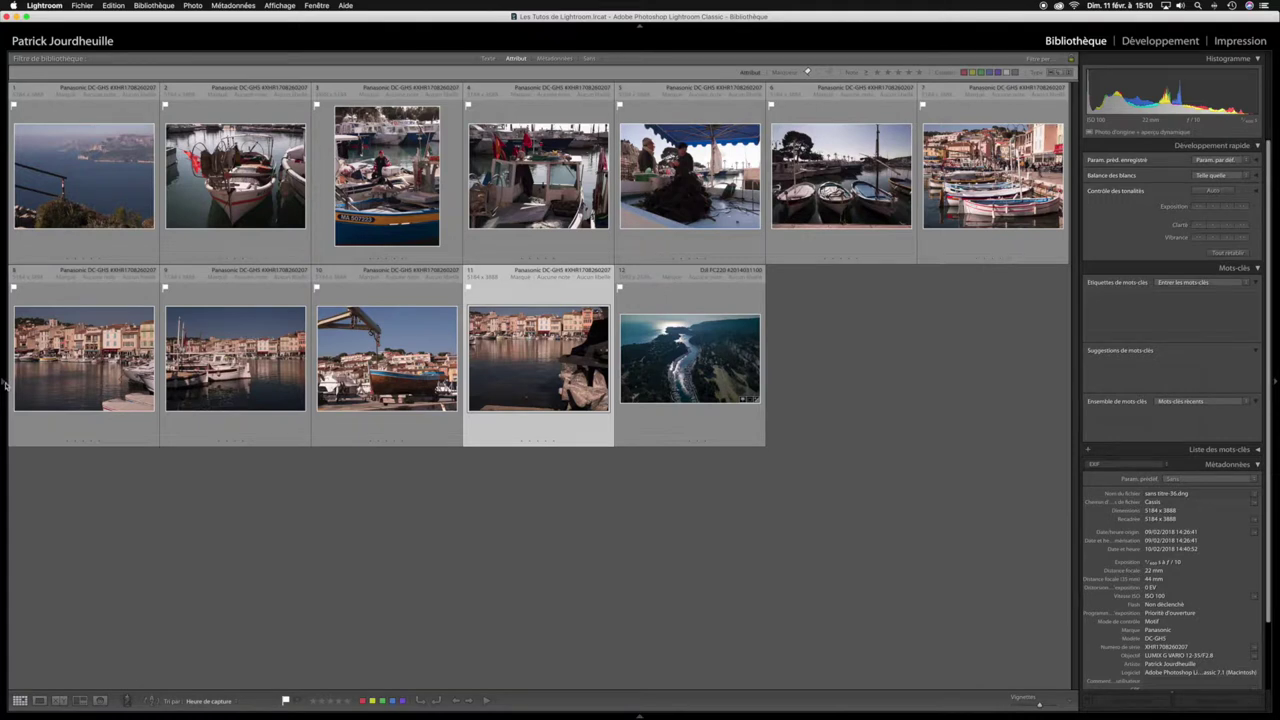
Show the catalogue and folders panel and select all 12 flagged photos.
left_click(5, 384)
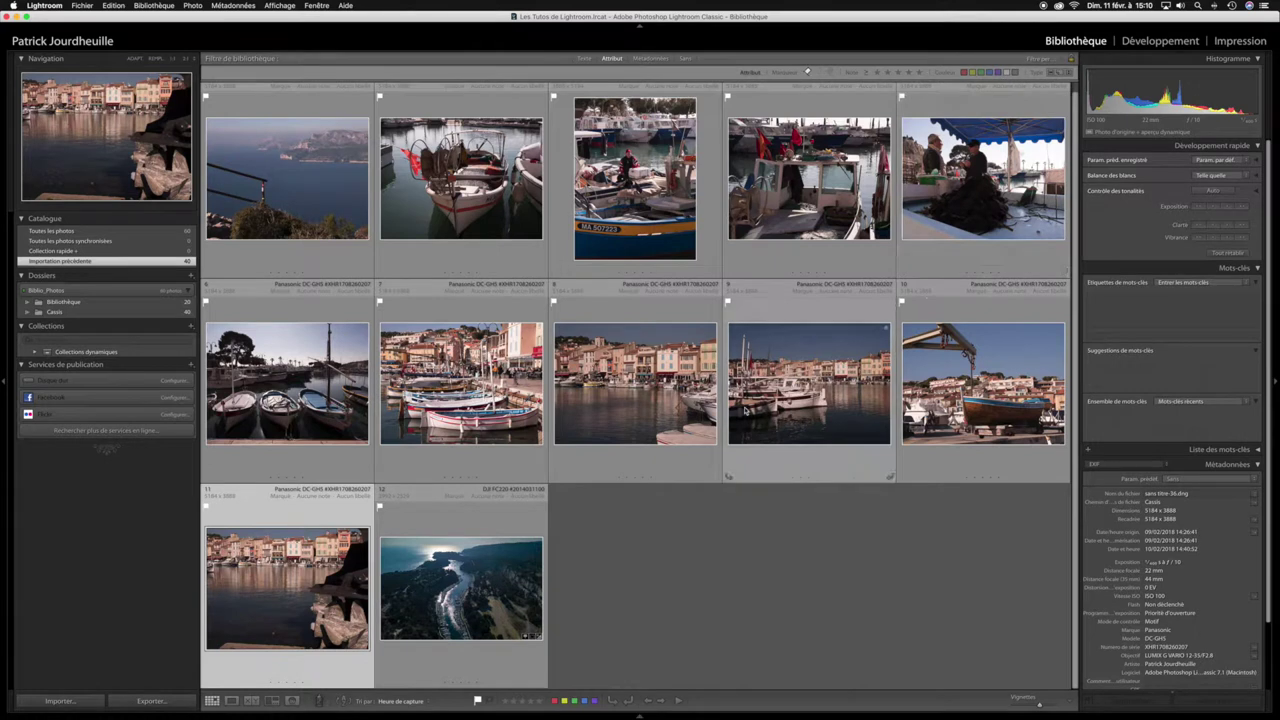
mouse_move(85, 176)
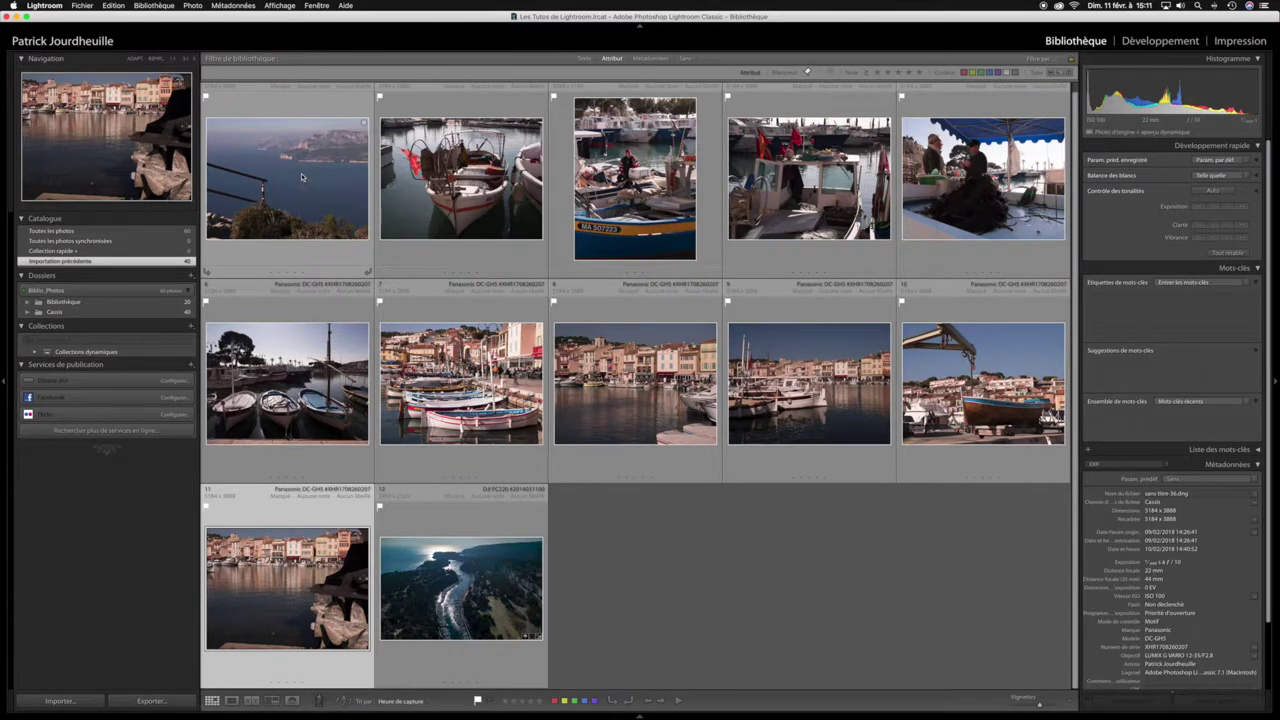
scroll(302, 177, "up", 1)
left_click(302, 180)
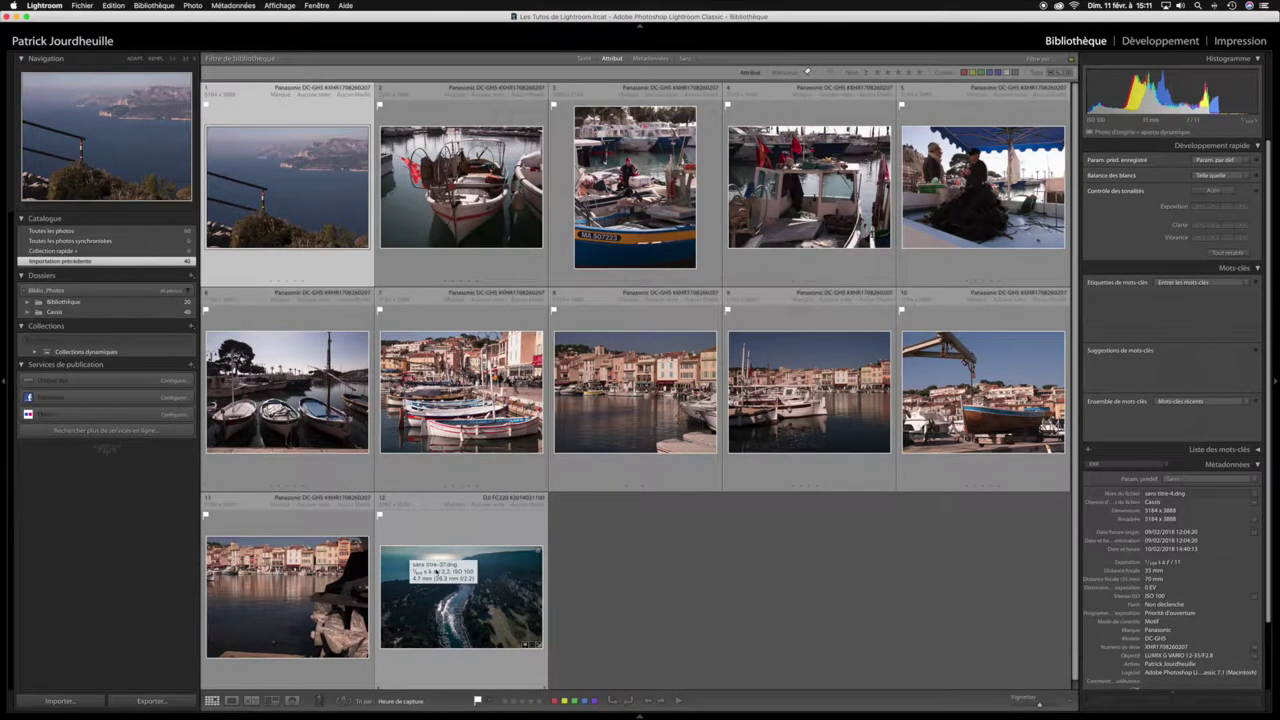
key("ctrl+a")
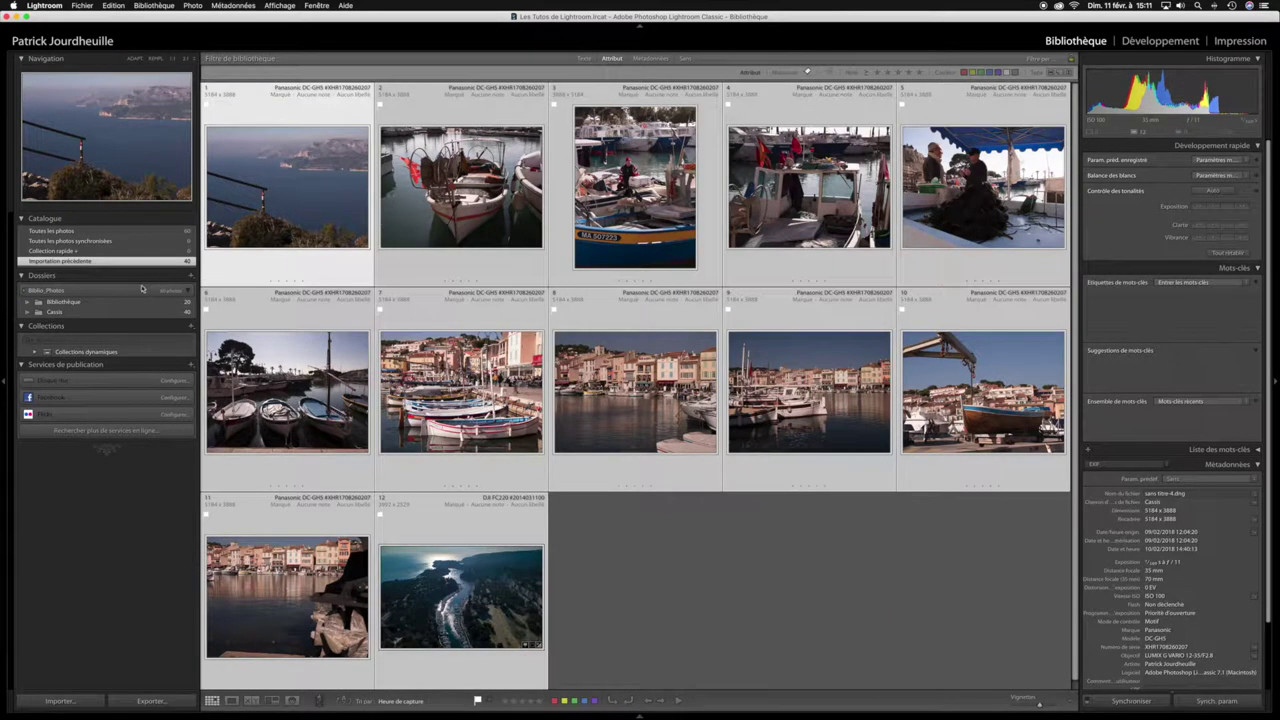
Create a 'Retenues' subfolder inside Cassis that includes the 12 selected photos.
right_click(52, 312)
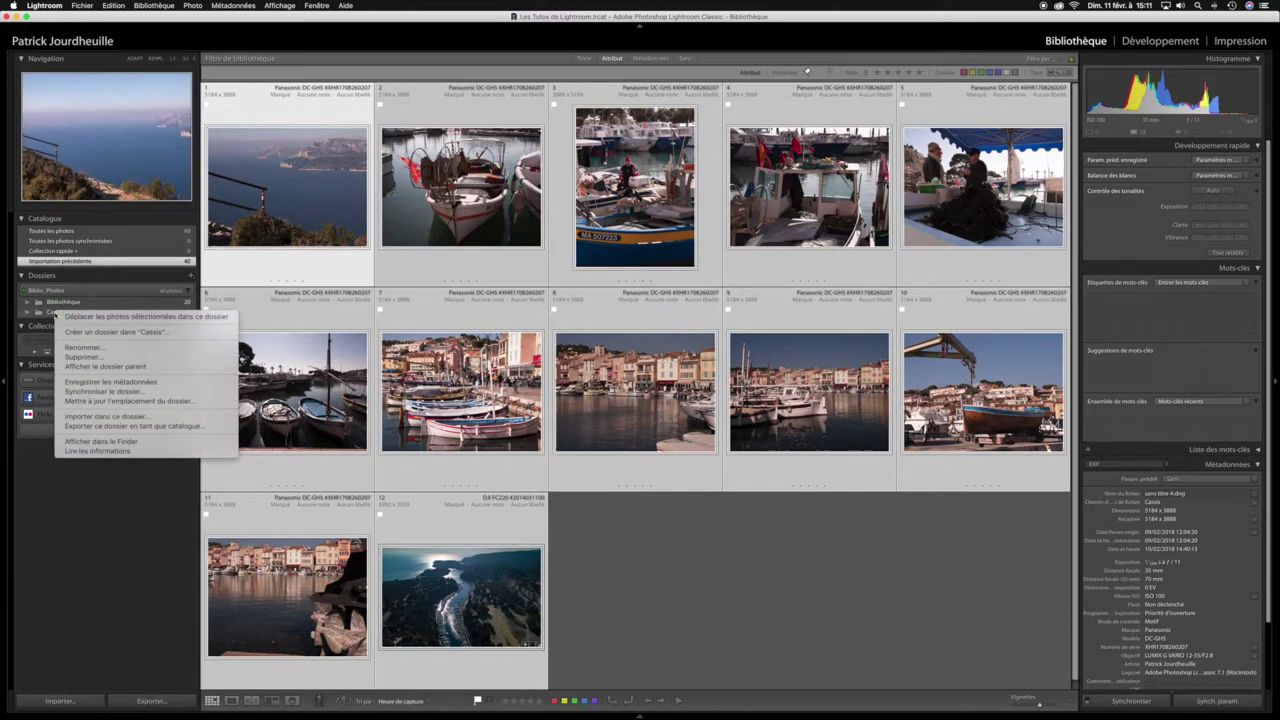
left_click(96, 331)
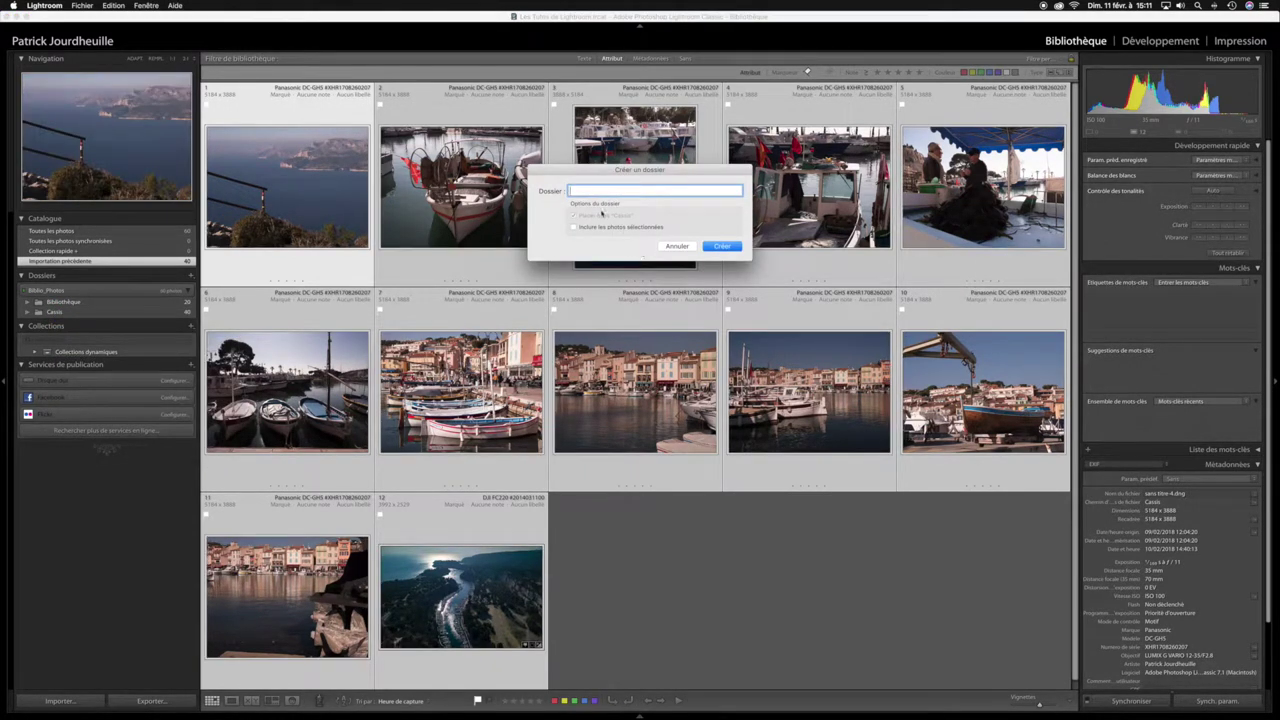
type("Retenues")
left_click(573, 229)
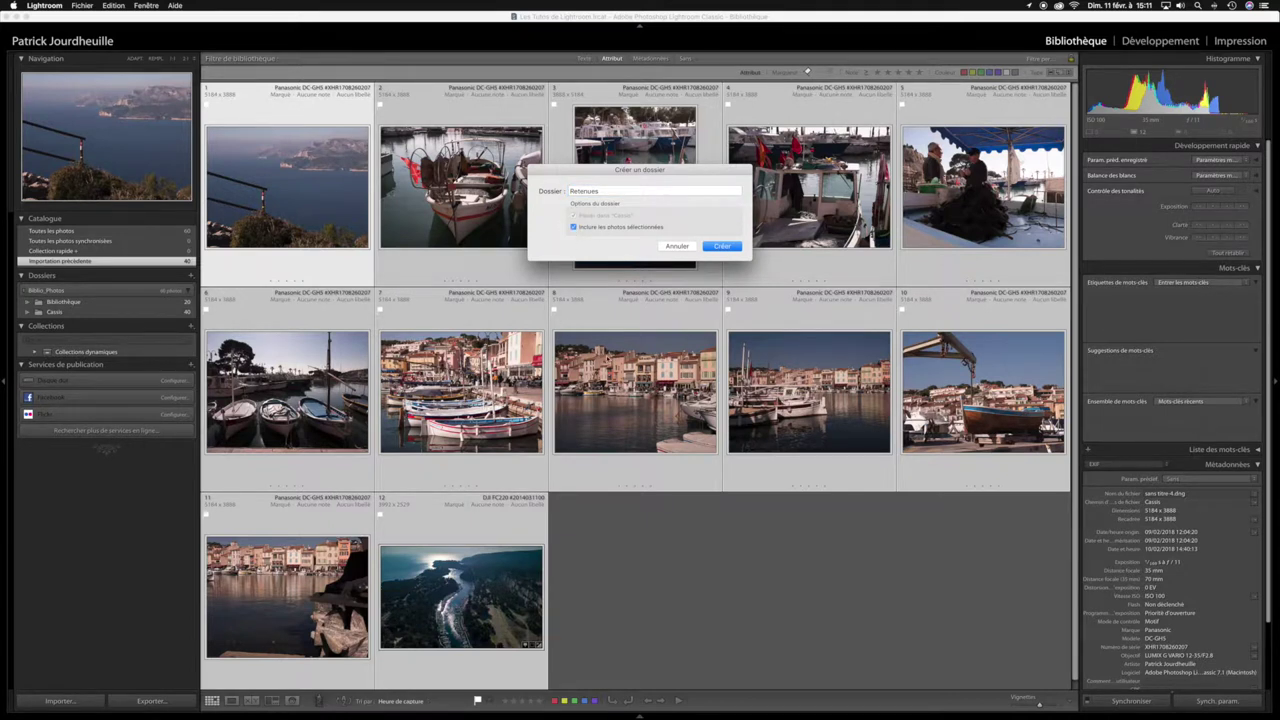
left_click(722, 246)
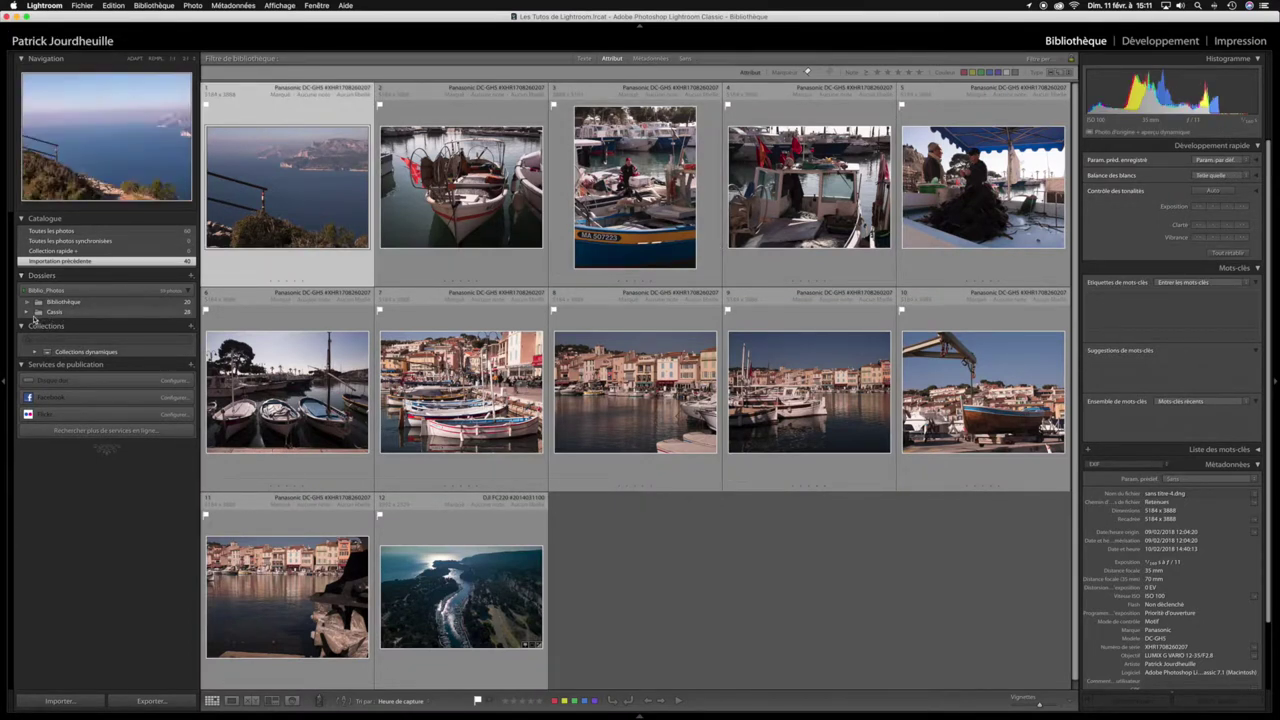
Expand Cassis in Folders, check its remaining photos, then open Retenues with its 12 photos.
left_click(28, 313)
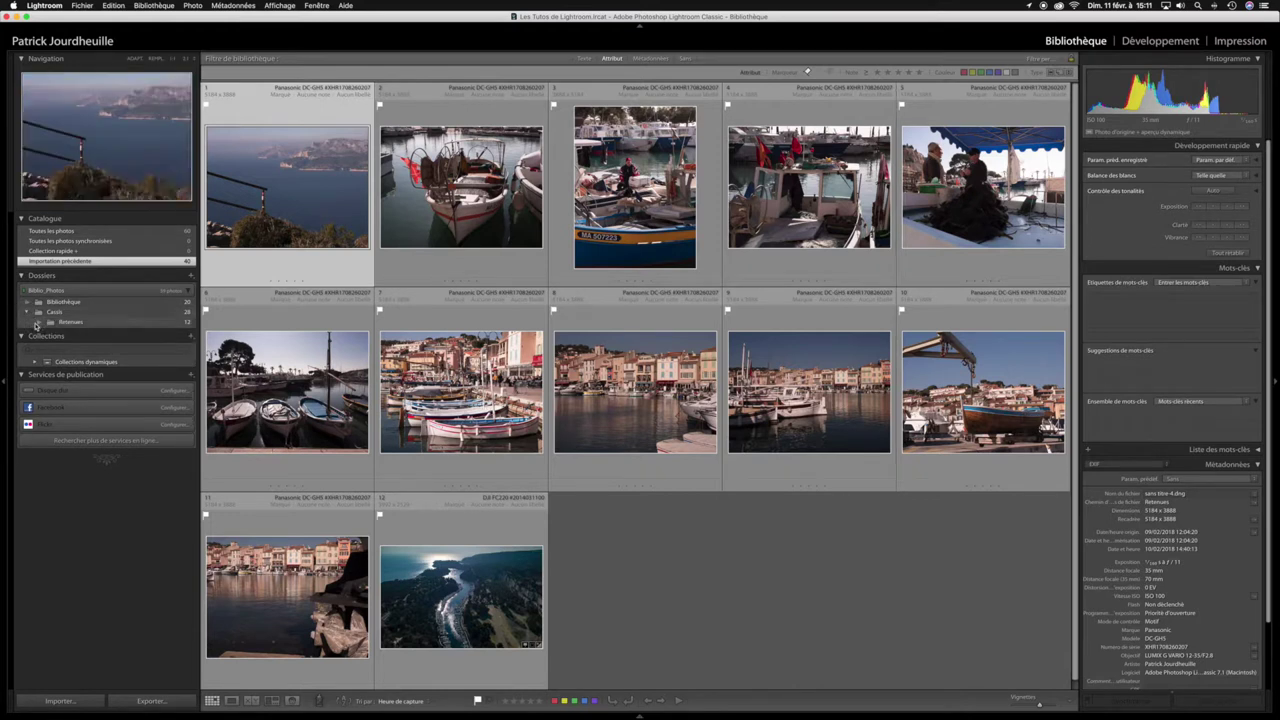
left_click(80, 323)
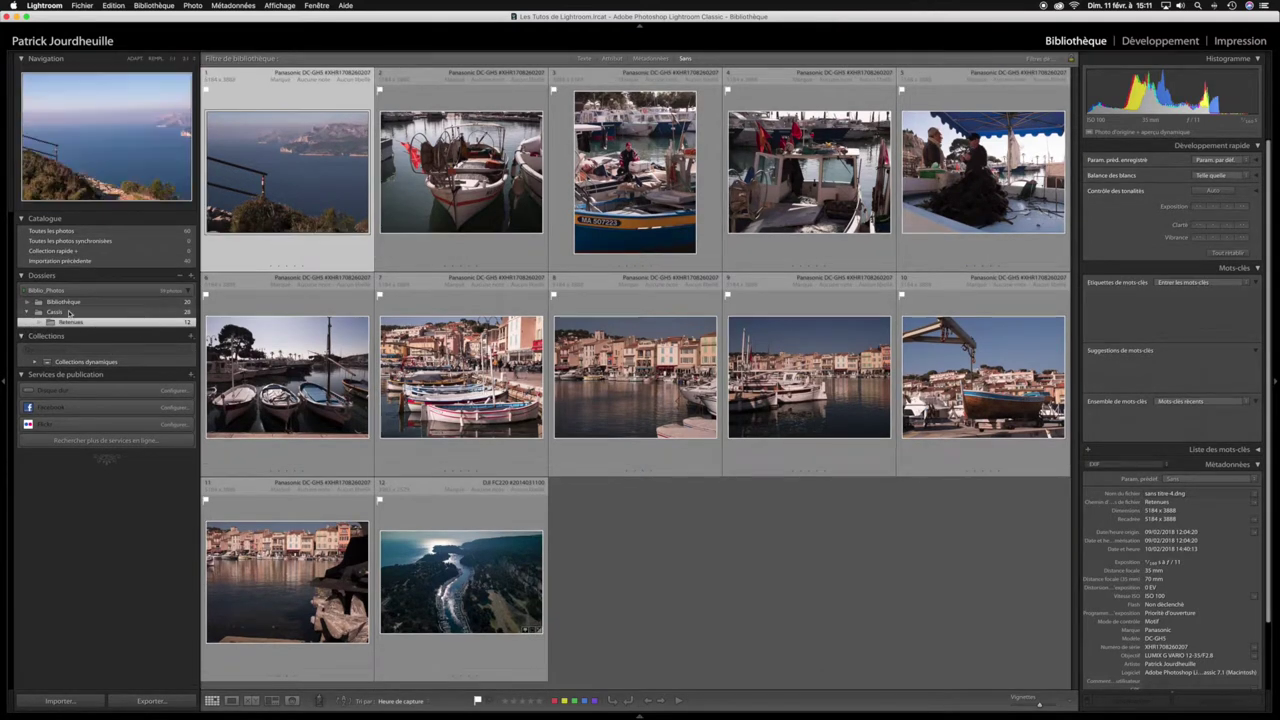
left_click(54, 313)
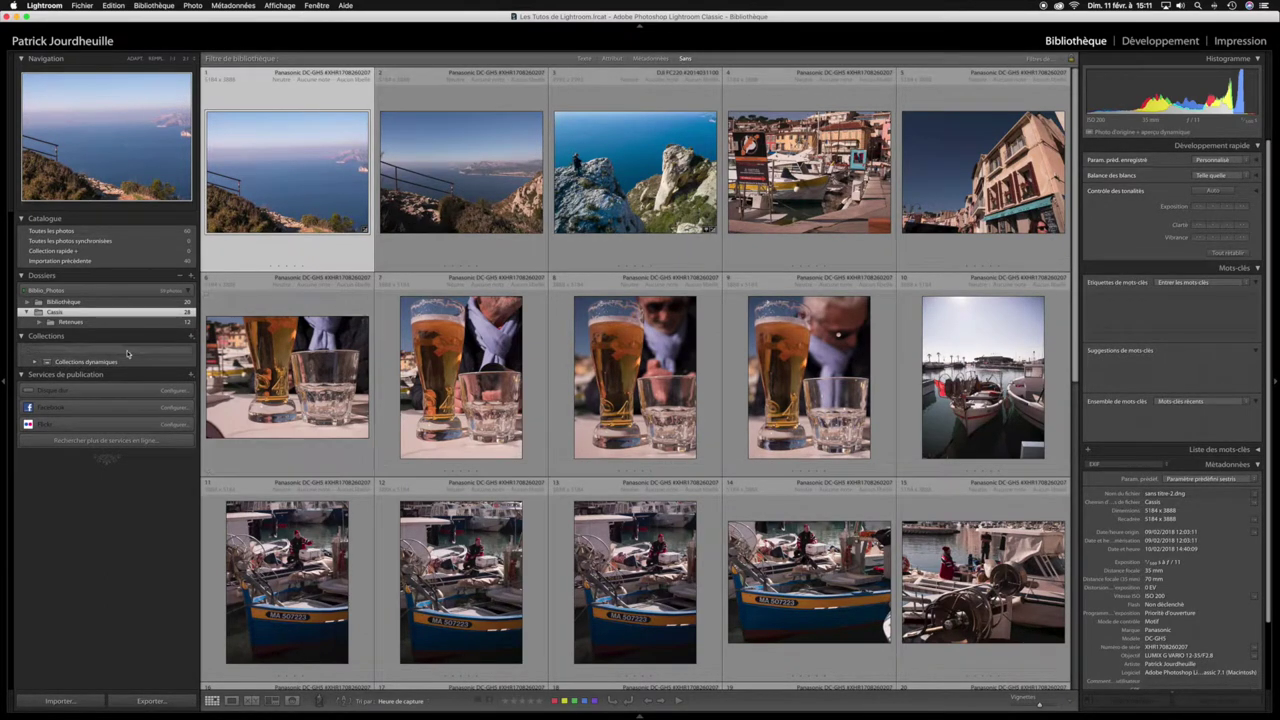
left_click(72, 322)
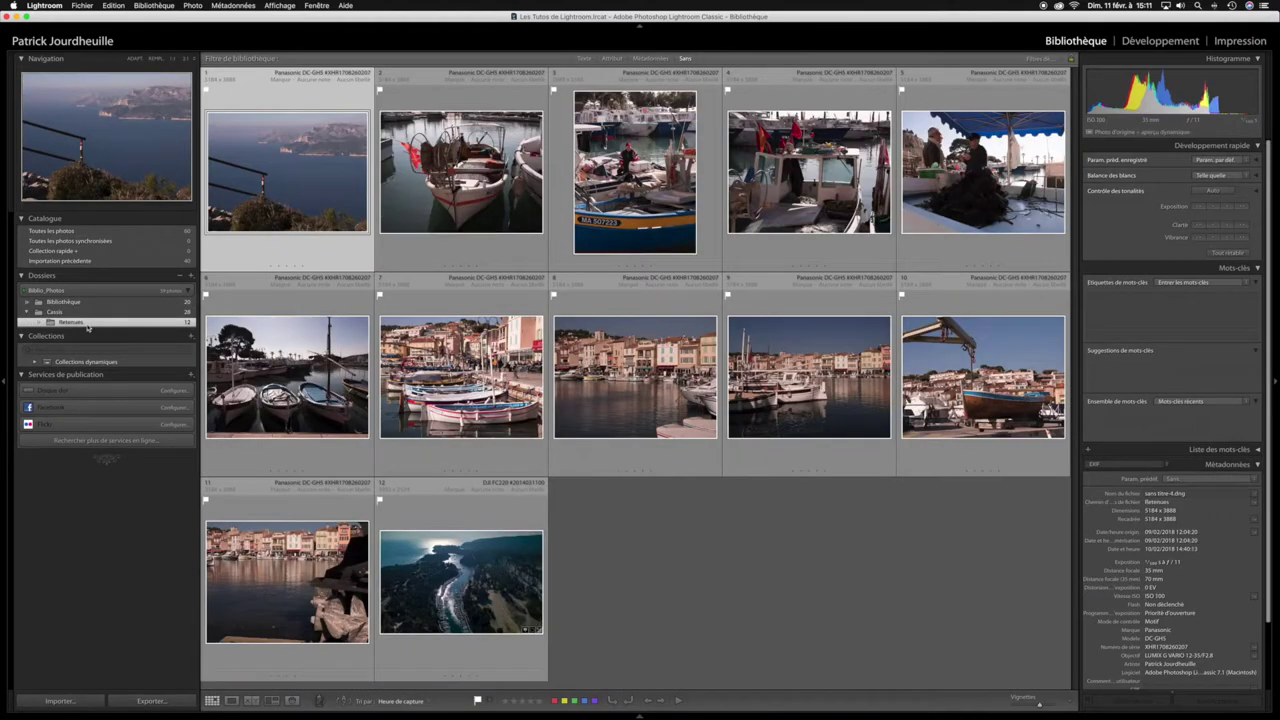